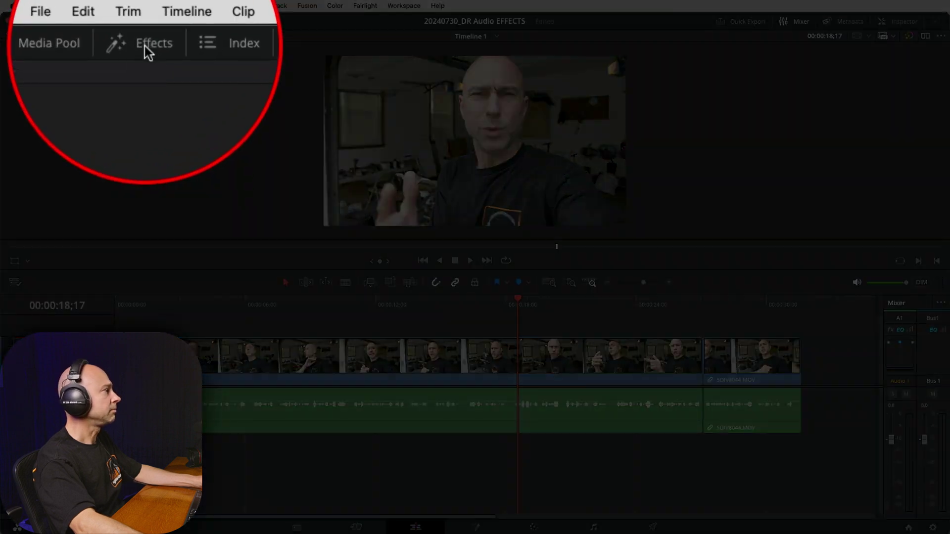
Open the effects library, look through the VST and AU audio effects, and display the Fairlight FX effects
left_click(144, 46)
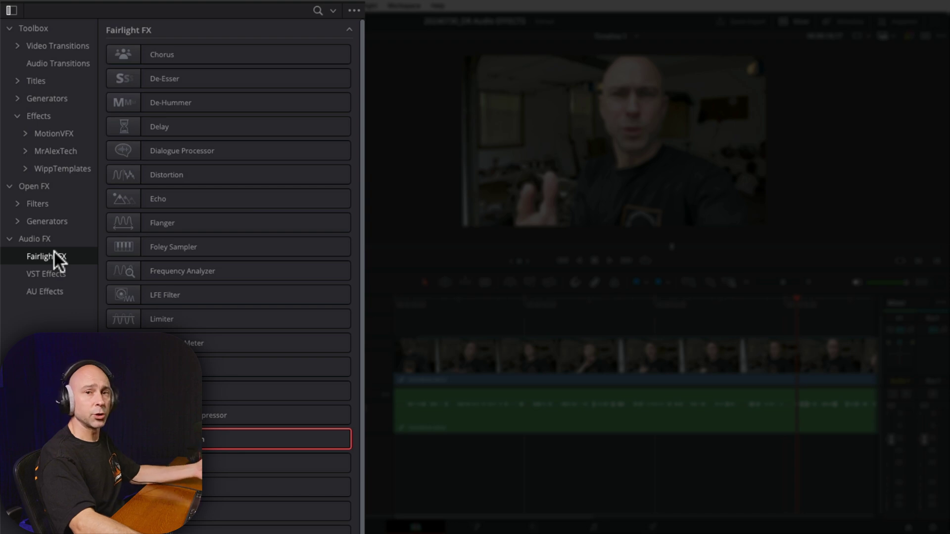
left_click(47, 292)
left_click(45, 275)
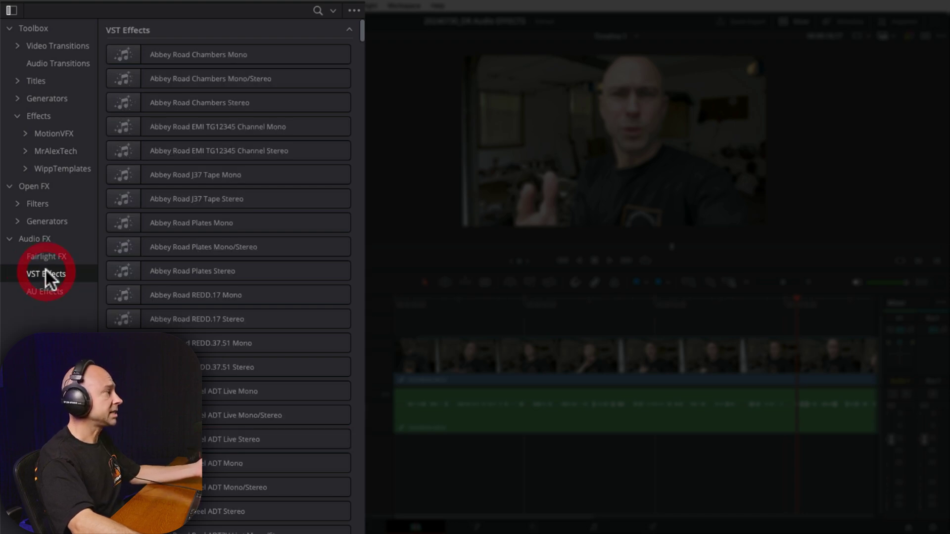
left_click(45, 293)
left_click(48, 269)
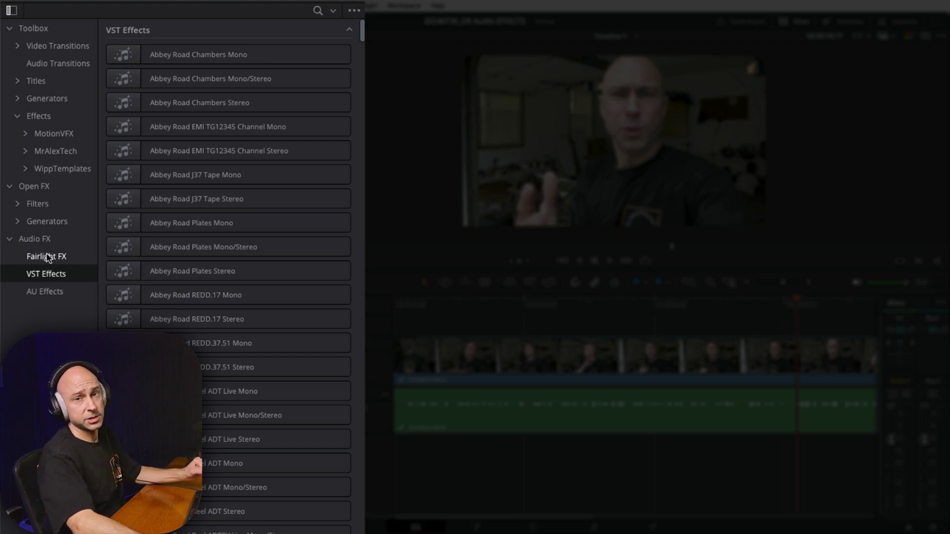
left_click(48, 257)
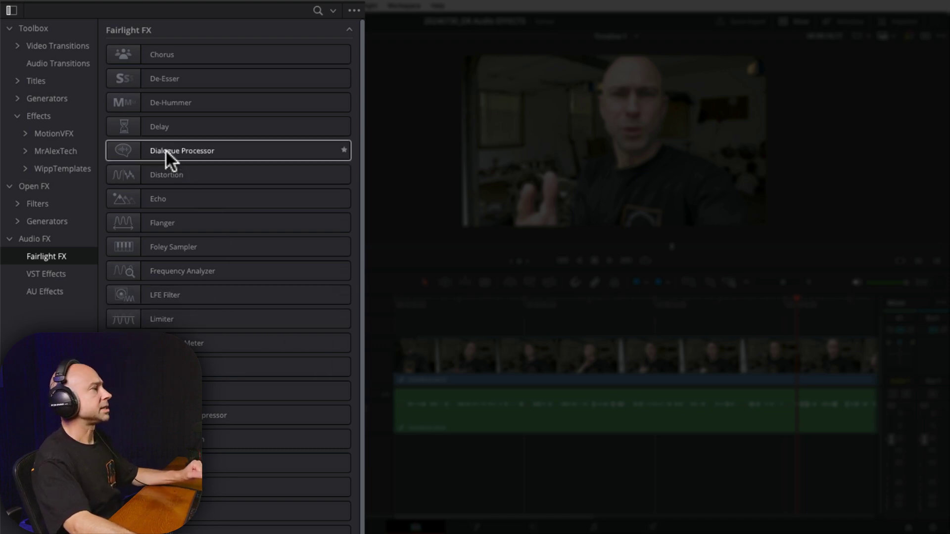
Apply the Dialogue Processor to the first audio clip, load the Male VO preset, and close the effect's controls
left_click_drag(153, 147, 479, 413)
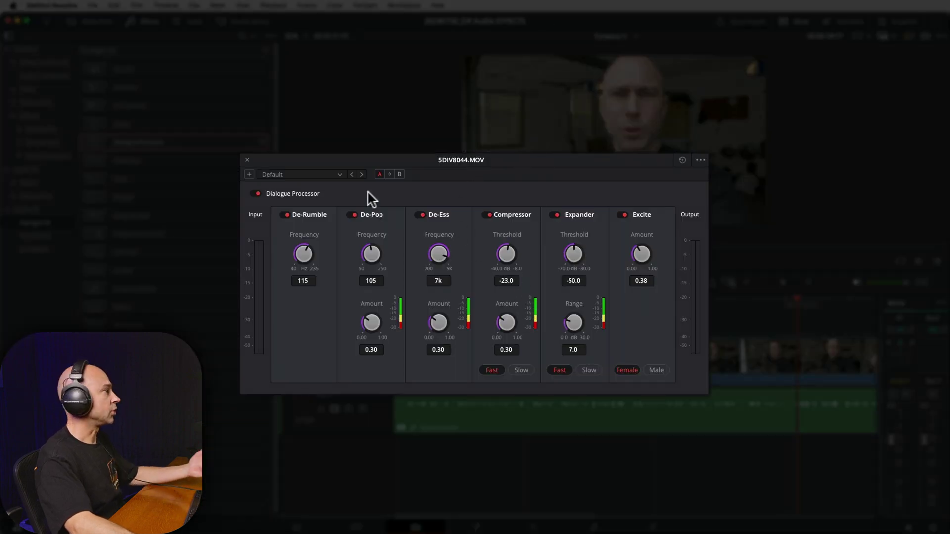
left_click(340, 175)
left_click(274, 198)
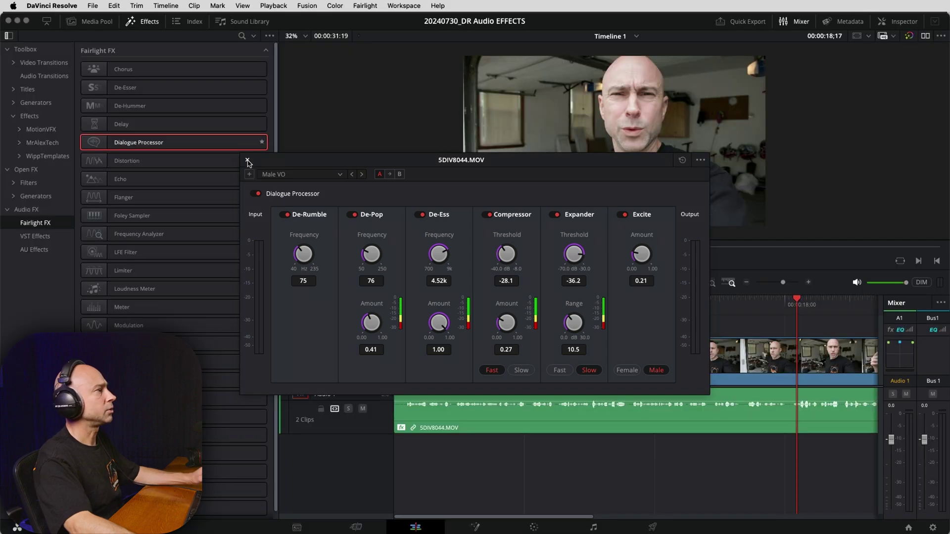
left_click(248, 161)
Compare the two audio clips on the timeline and check the Audio 1 mixer strip for applied effects
left_click(746, 282)
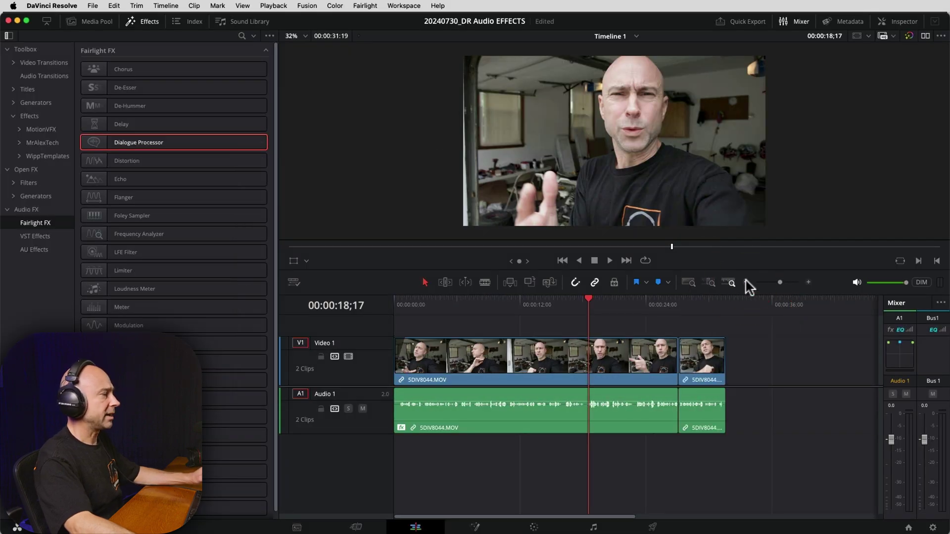
left_click(615, 414)
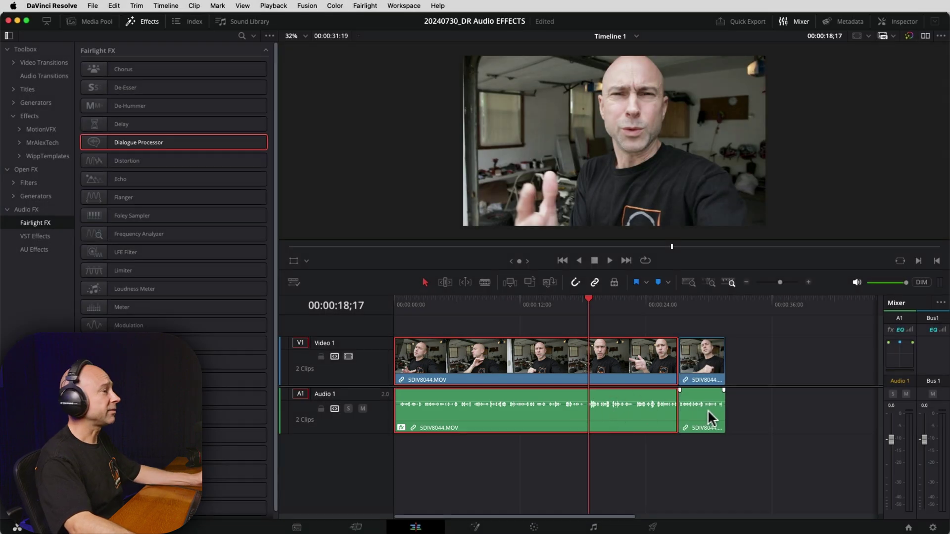
left_click(707, 414)
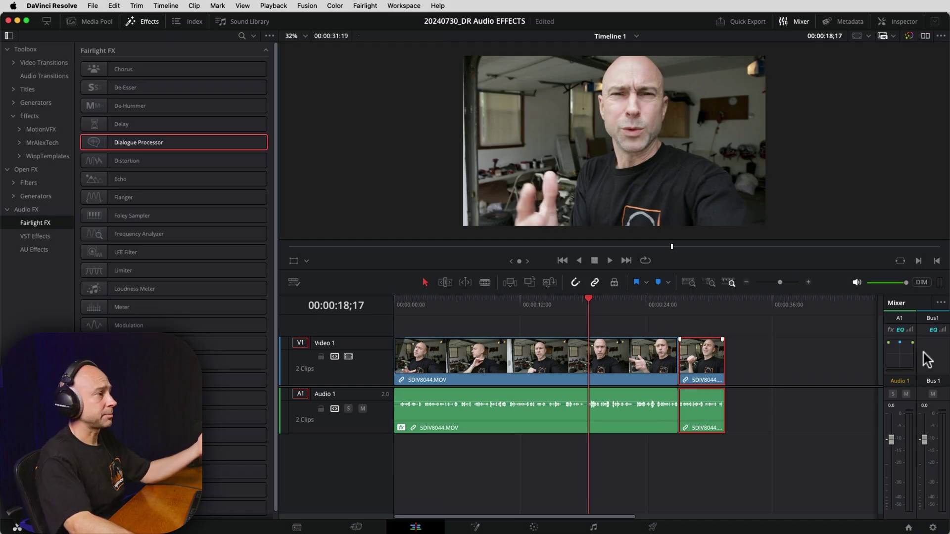
left_click(901, 307)
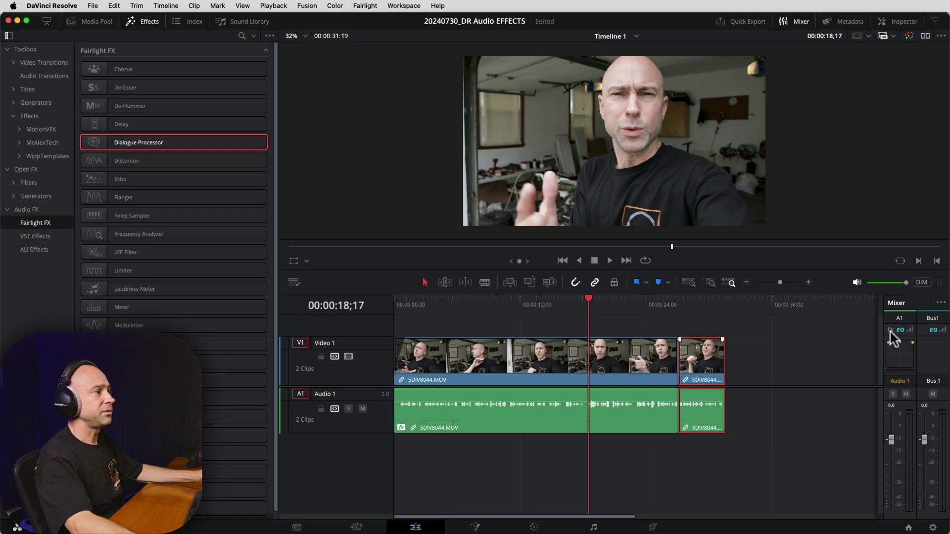
left_click(891, 330)
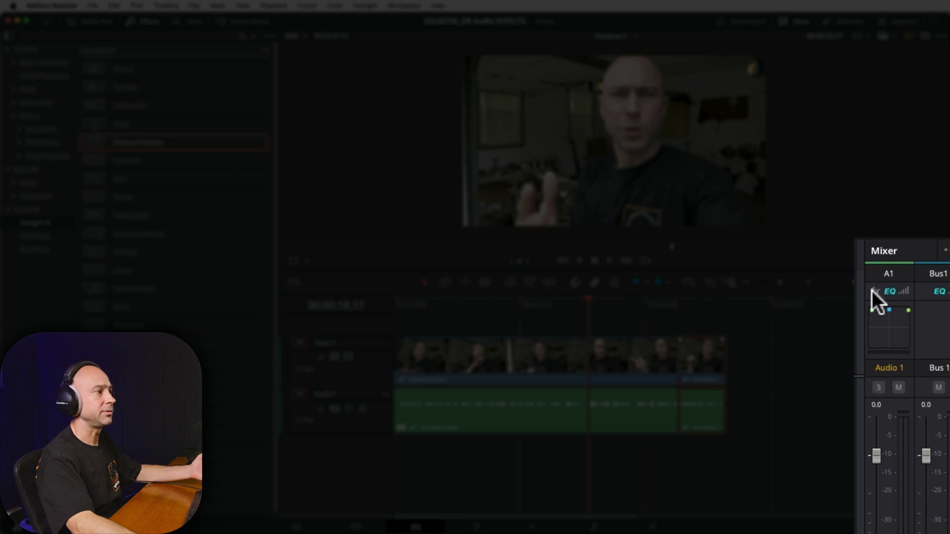
left_click(877, 293)
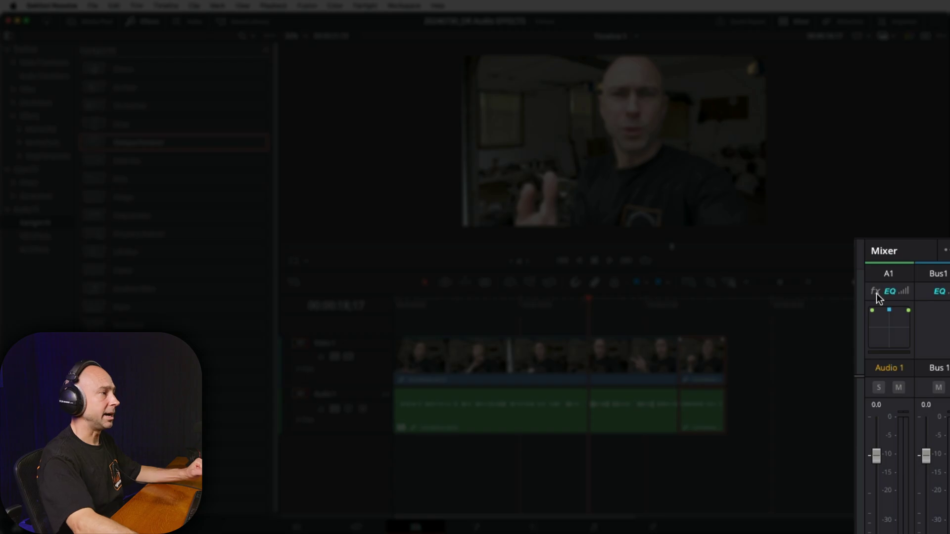
Show the first clip's audio effects in the Inspector and reopen the Dialogue Processor's full controls
left_click(632, 415)
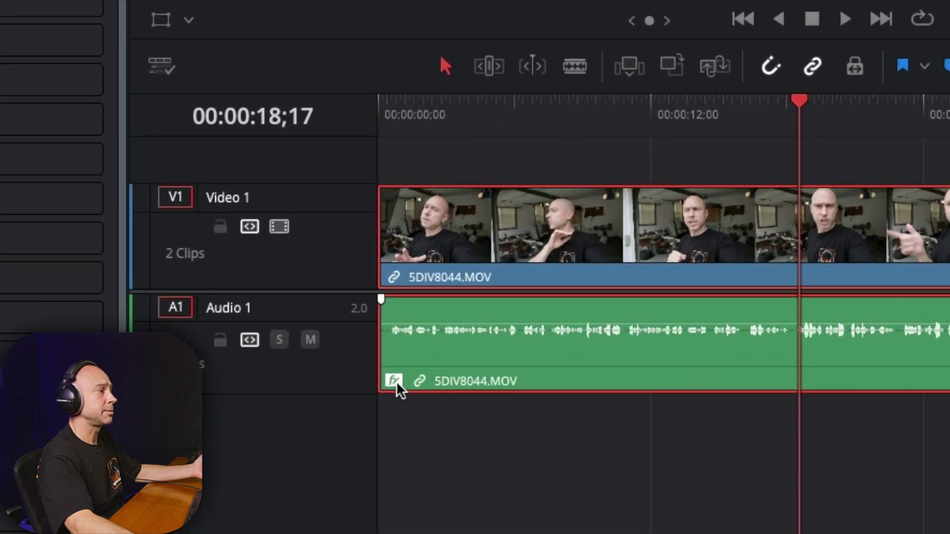
left_click(394, 385)
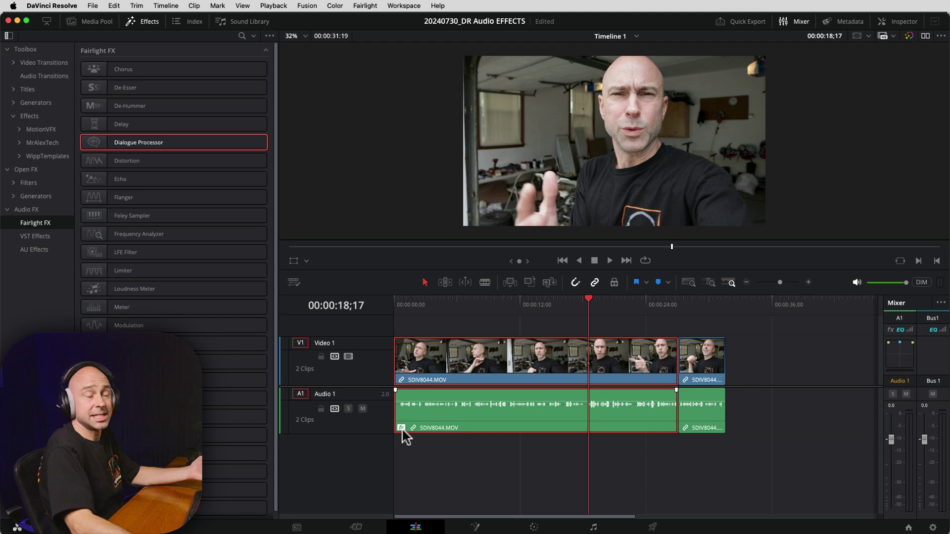
left_click(450, 410)
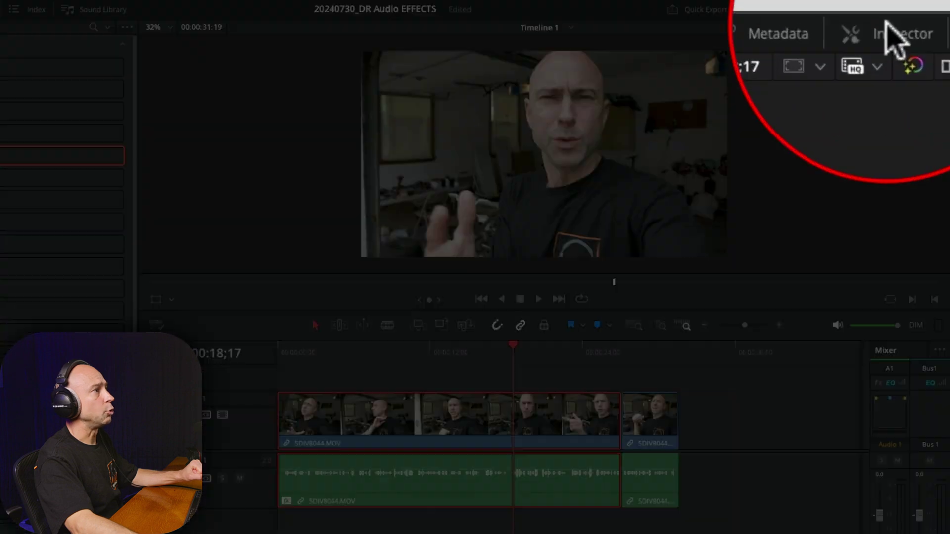
left_click(904, 22)
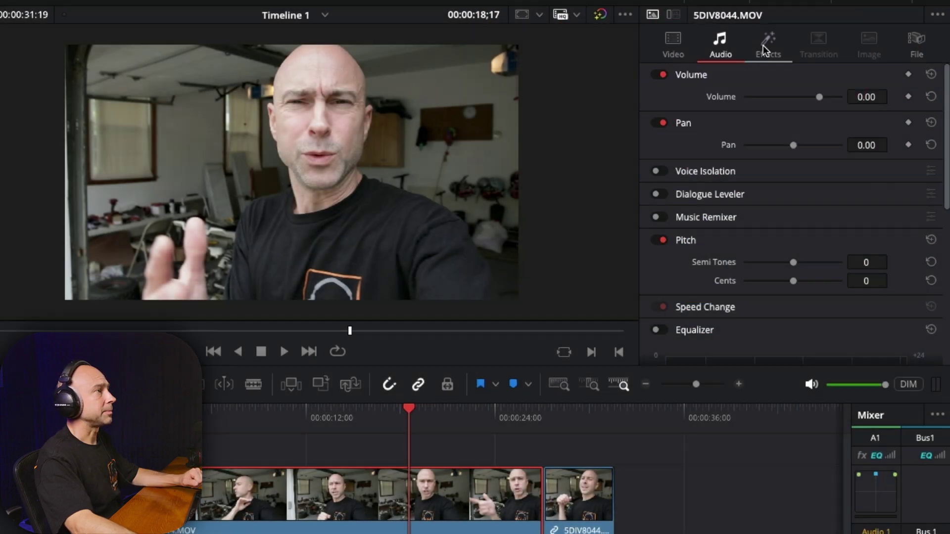
left_click(768, 41)
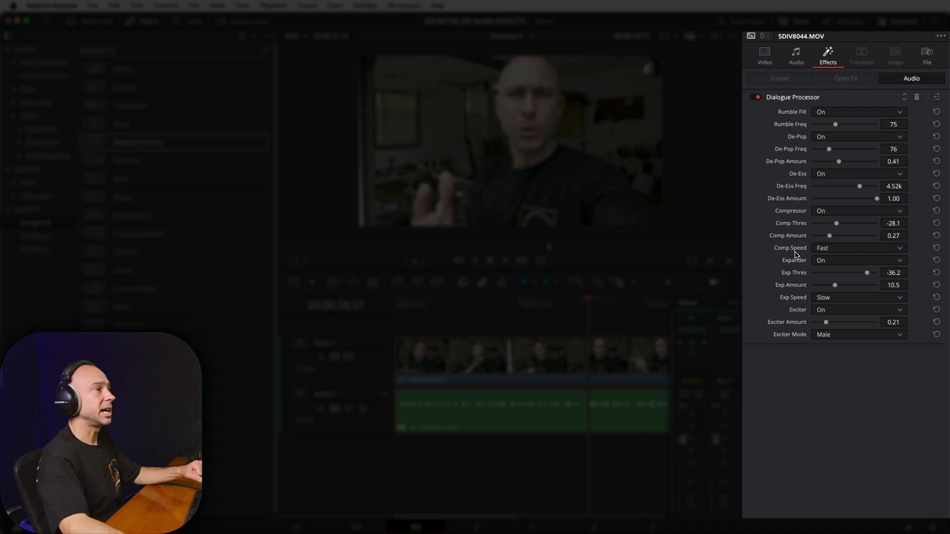
left_click(937, 99)
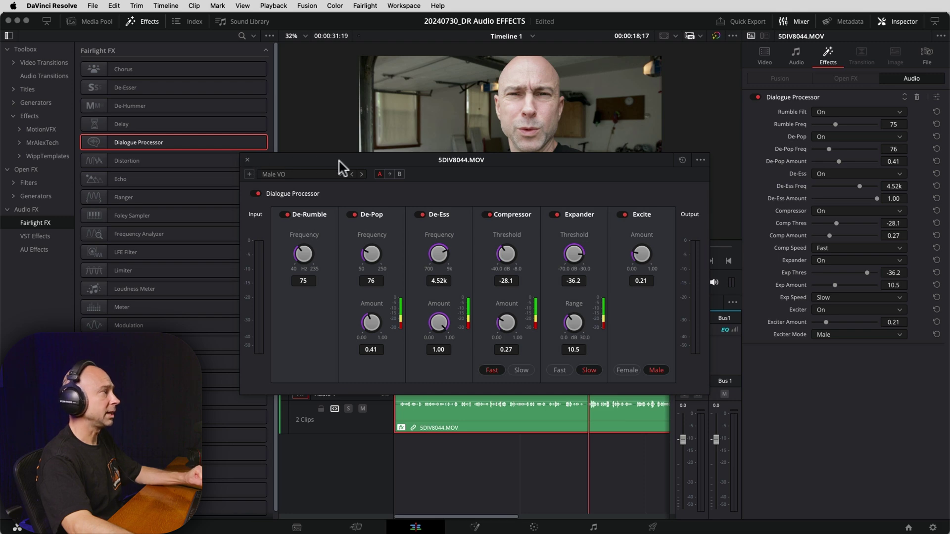
Play the clip from 00:00:02;29 with the Dialogue Processor bypassed, re-enable it to compare, and close its controls and the Inspector
left_click_drag(339, 165, 382, 33)
left_click(424, 300)
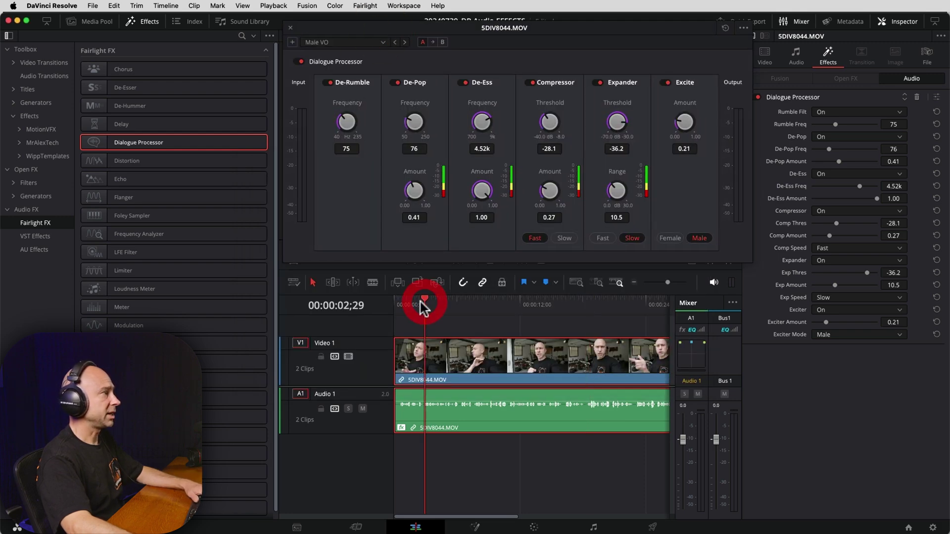
left_click(297, 61)
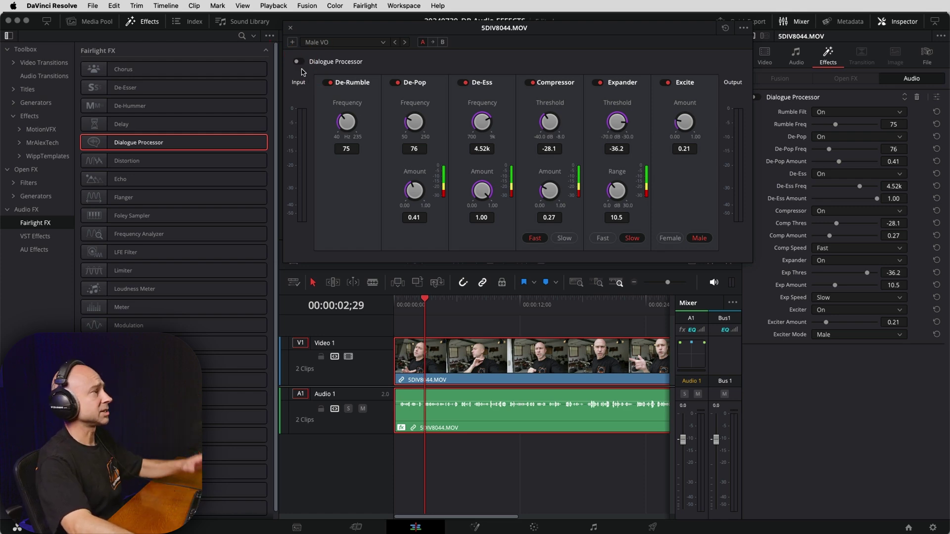
key("space")
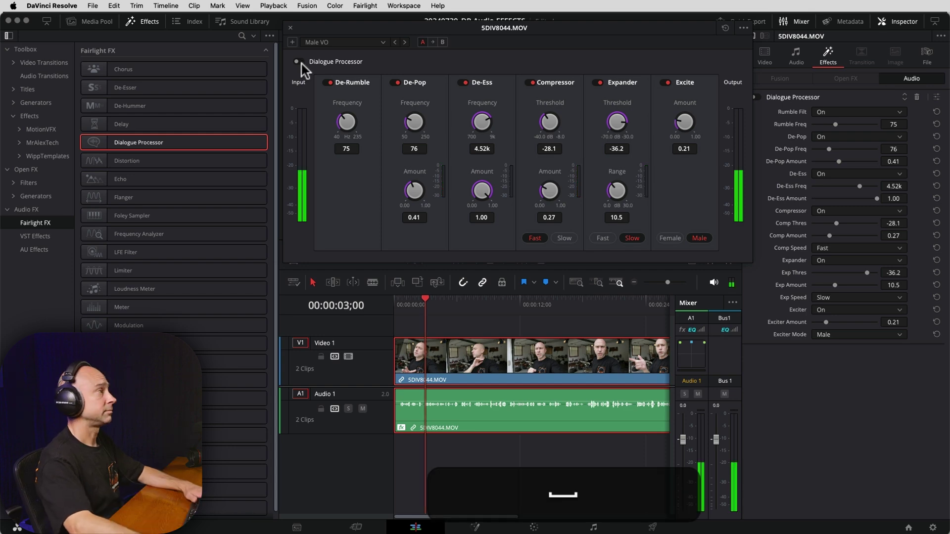
left_click(298, 62)
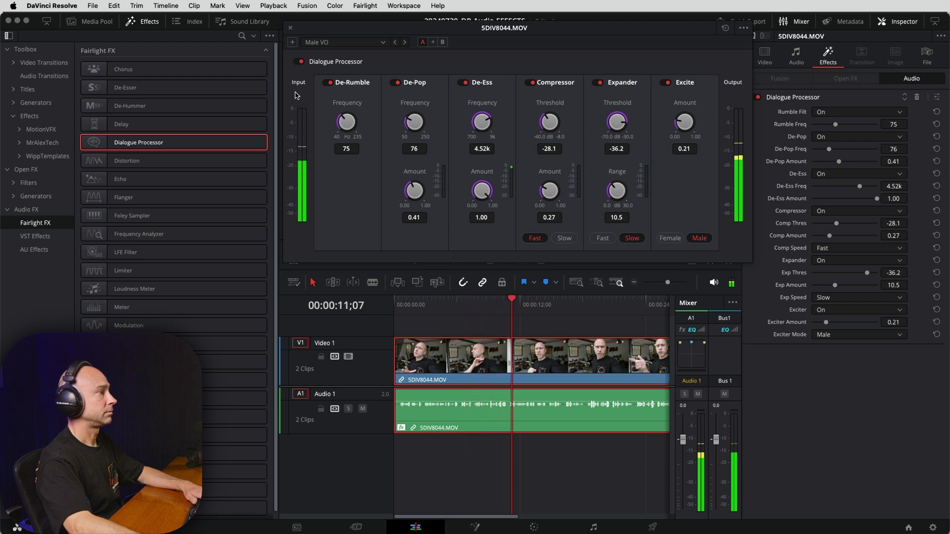
key("space")
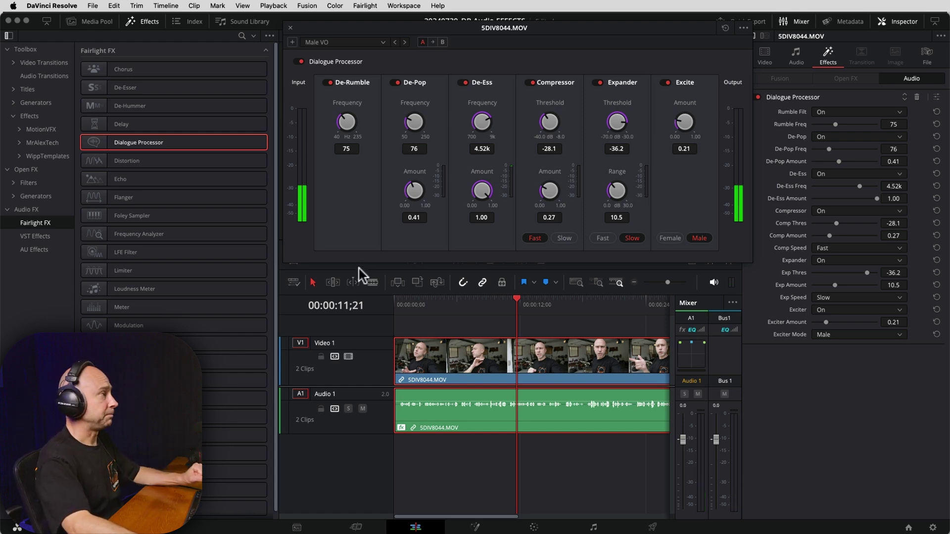
left_click(290, 28)
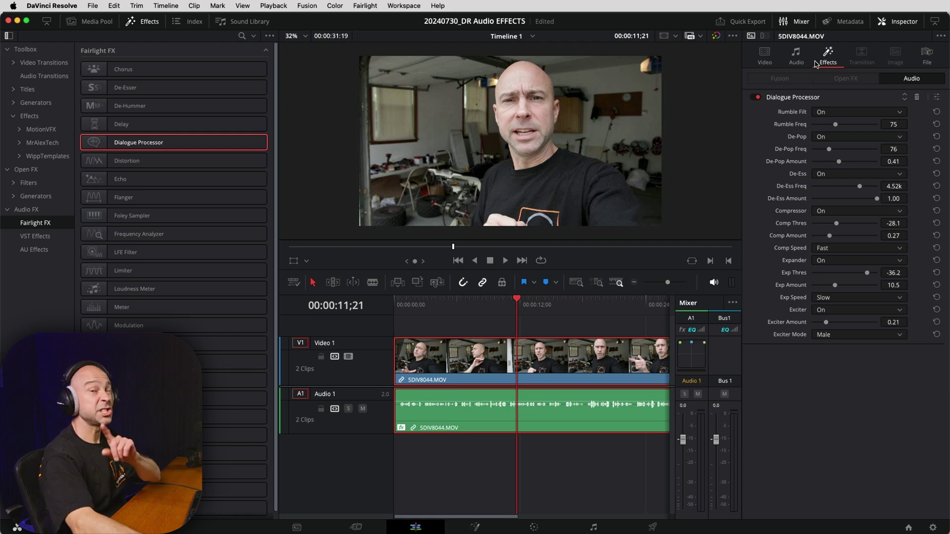
left_click(903, 21)
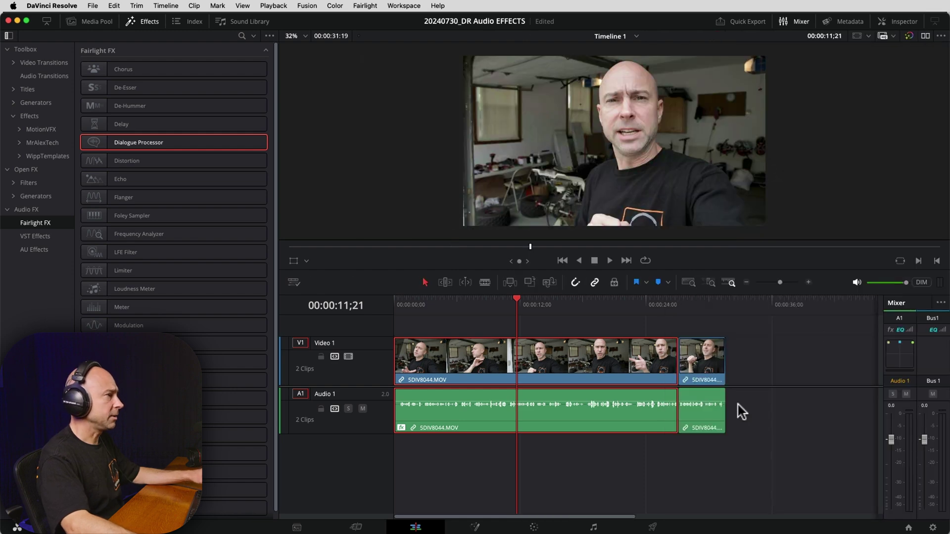
Split the last clip at 00:00:29;05 and 00:00:30;09, and save the project
left_click(700, 303)
left_click(713, 355)
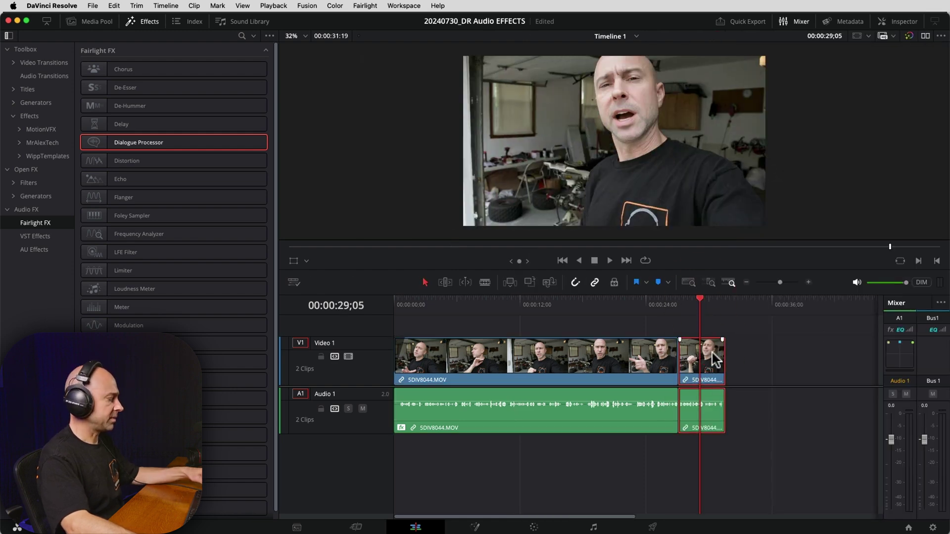
key("super+b")
mouse_move(713, 355)
left_mouse_down()
mouse_move(727, 365)
mouse_move(715, 363)
left_mouse_up()
left_click(711, 310)
key("super+b")
key("super+s")
left_click(755, 361)
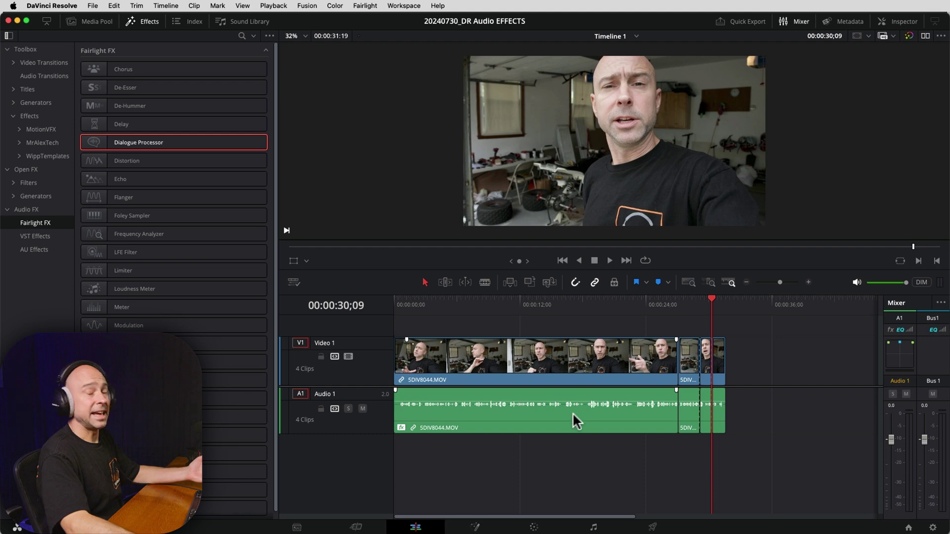
Copy the first clip, which carries the Dialogue Processor effect
left_click(530, 420)
key("super")
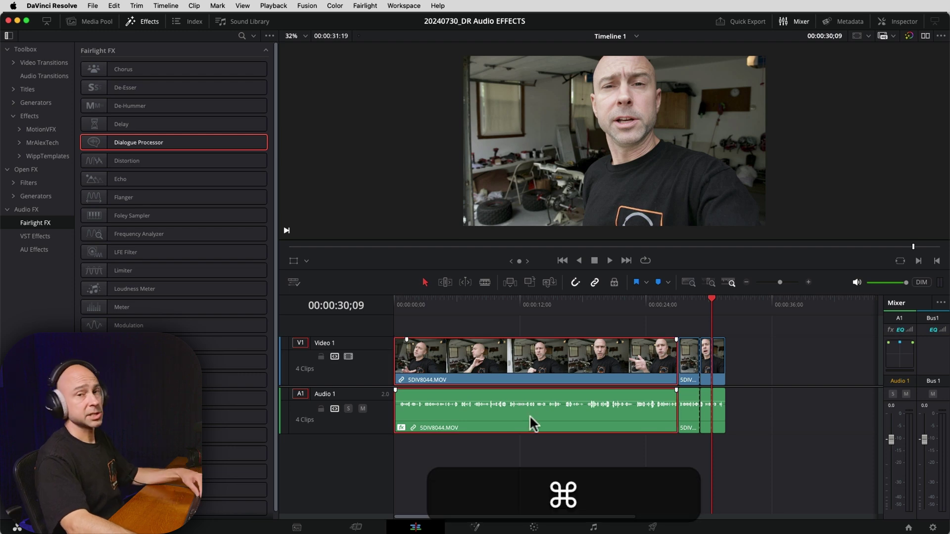
key("super+c")
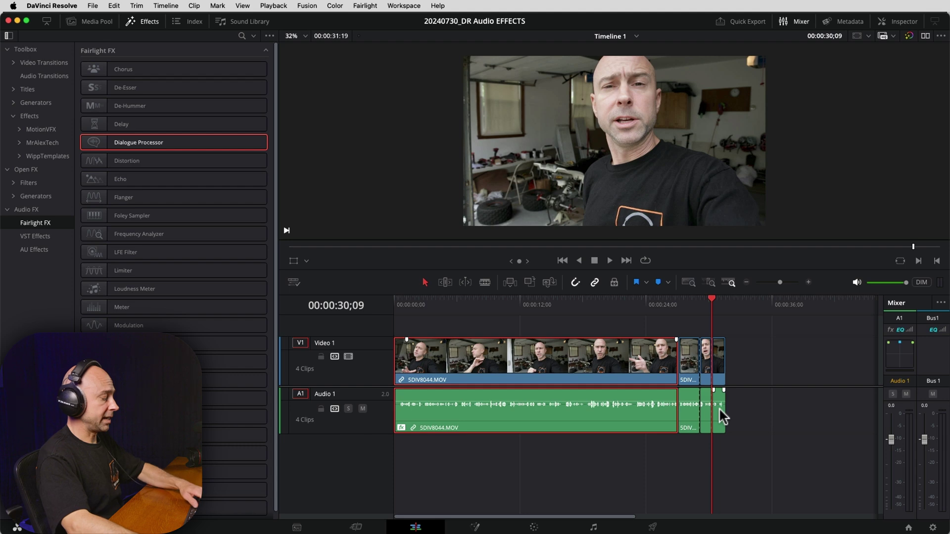
Paste the copied attributes onto the last clip with audio Plugins and Retime Effects included, excluding Volume and Equalizer
key("super+v")
key("super+equal")
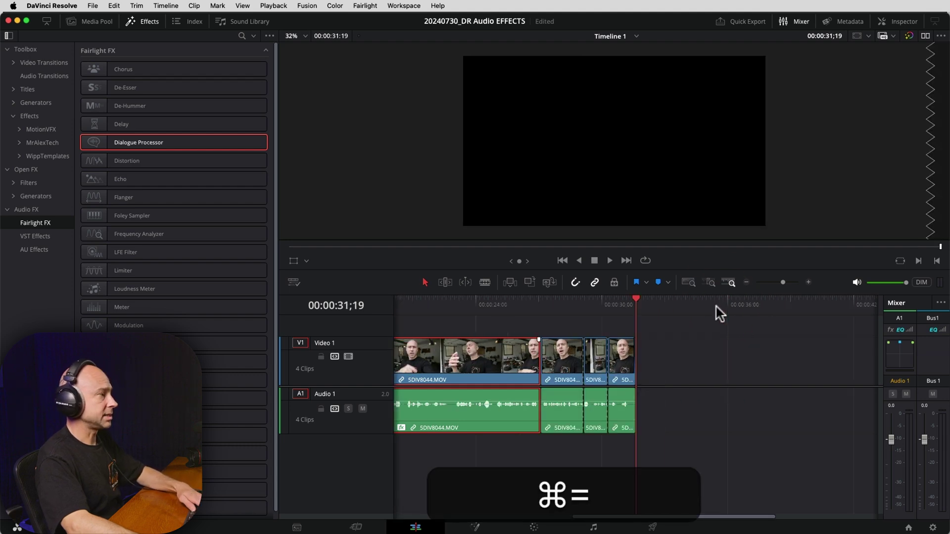
left_click(607, 412)
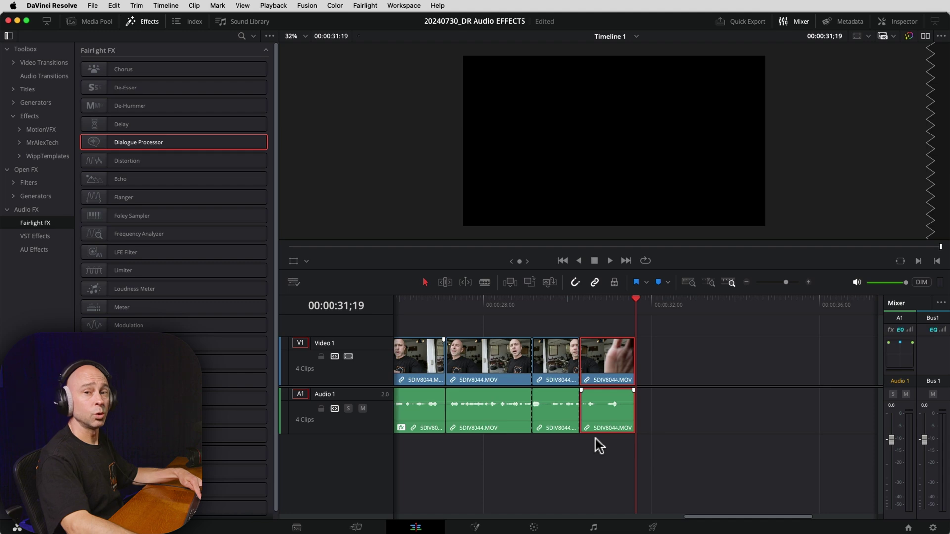
key("alt")
key("alt+v")
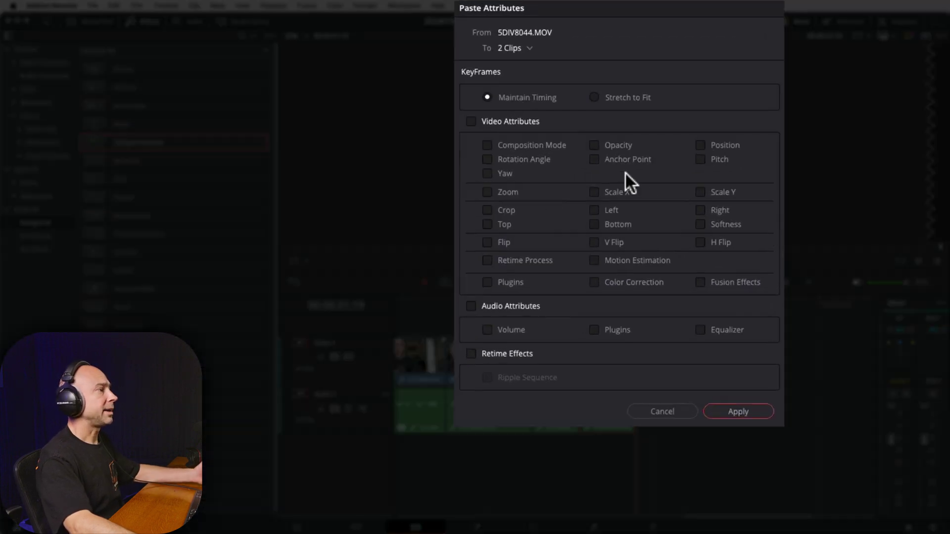
left_click(471, 306)
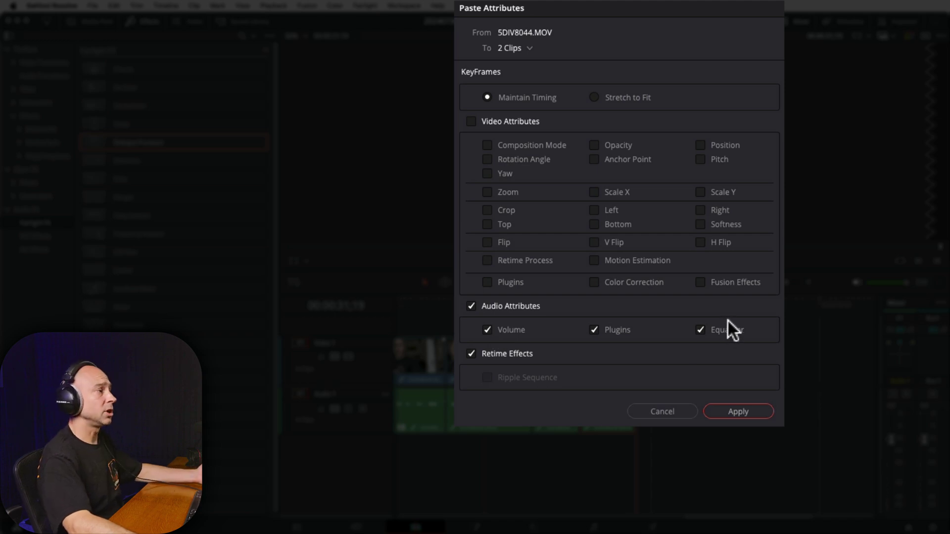
left_click(699, 329)
left_click(517, 332)
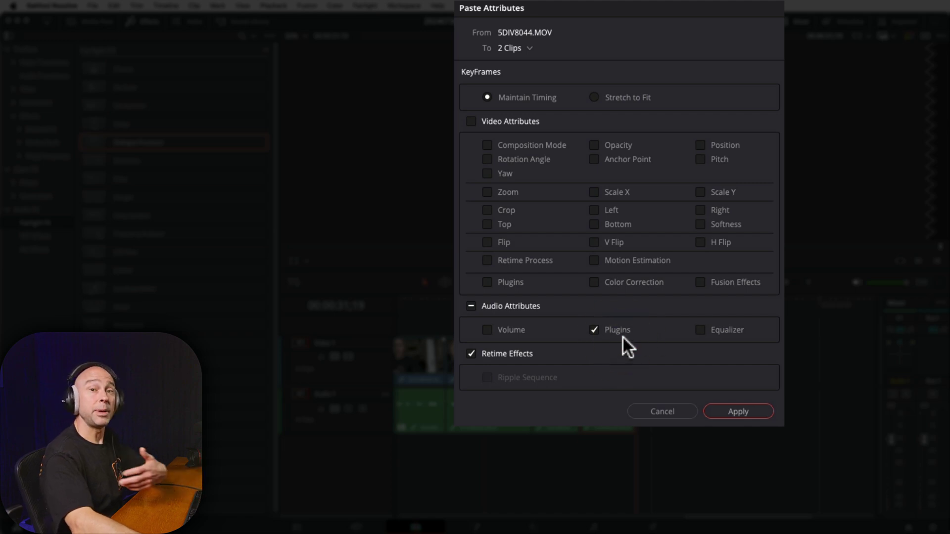
left_click(738, 413)
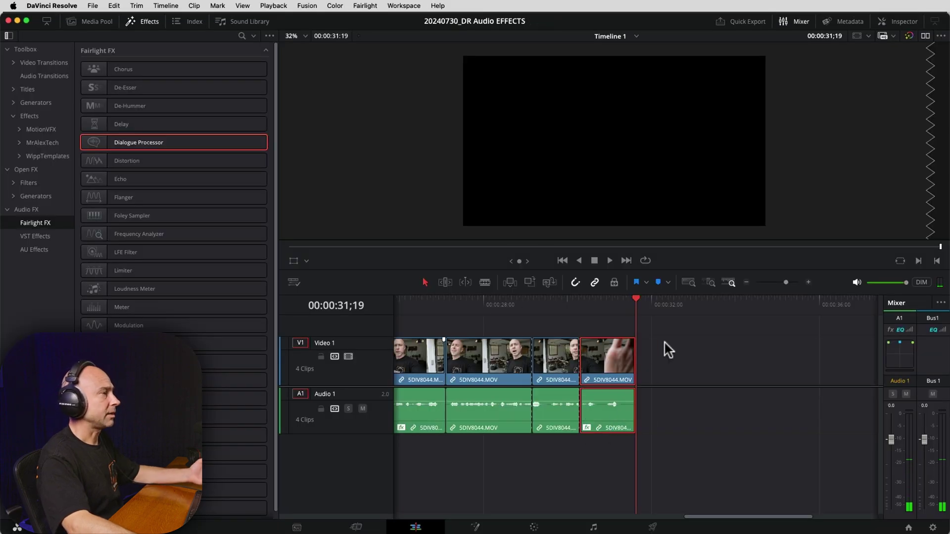
Examine the last clip's Dialogue Processor settings in the Inspector and its full controls, and check the two middle clips for audio effects
left_click(901, 26)
left_click(828, 54)
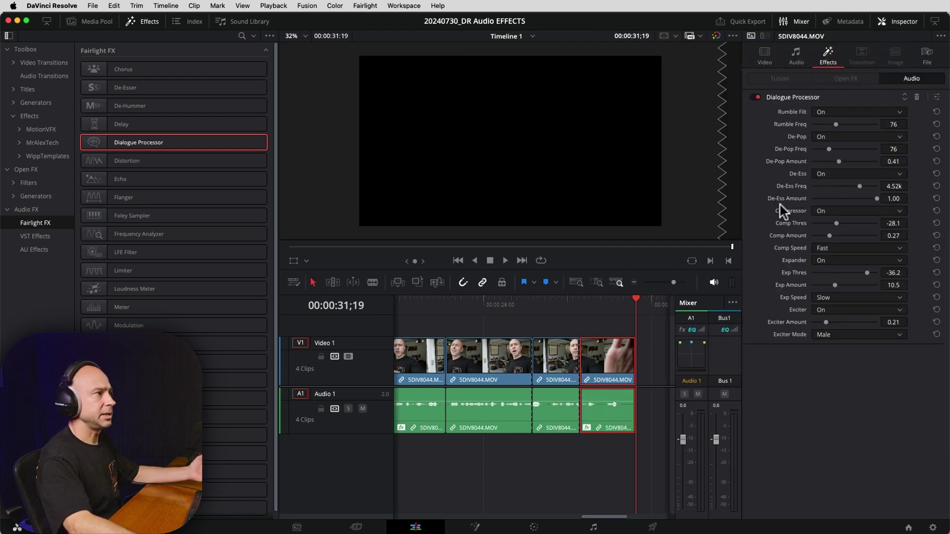
left_click(936, 97)
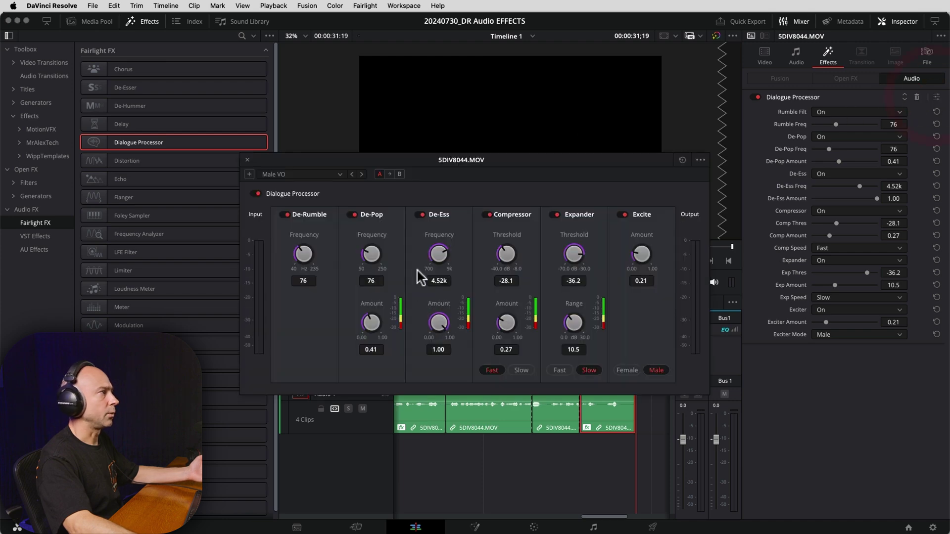
left_click(248, 160)
left_click(551, 412)
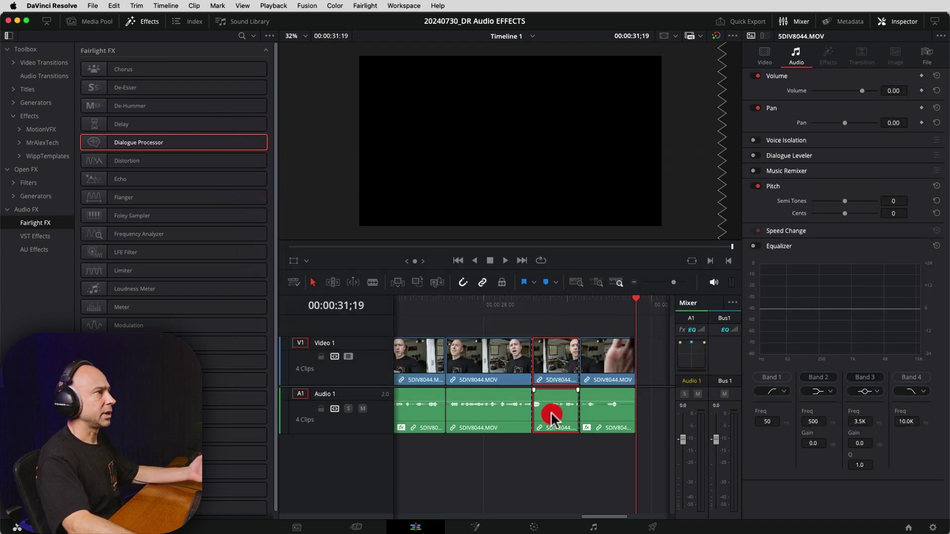
left_click(830, 53)
left_click(503, 413)
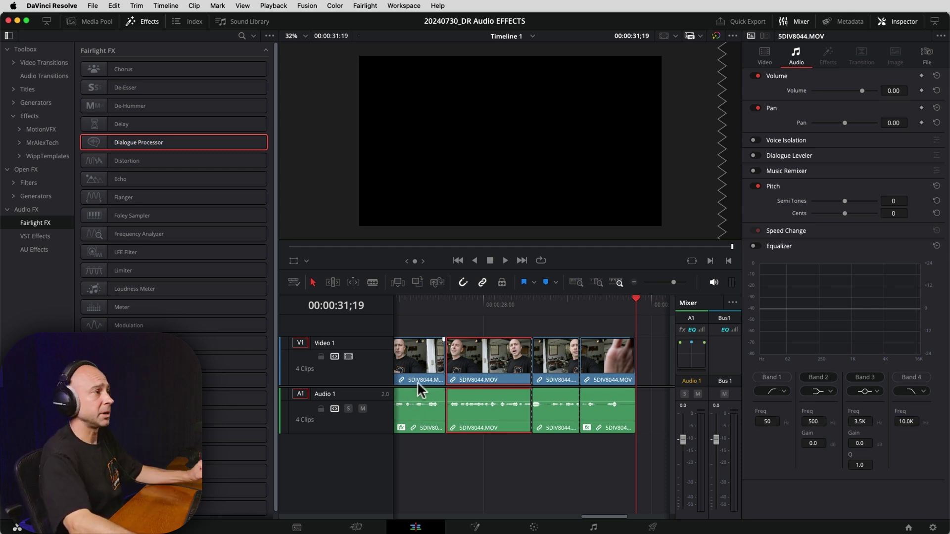
Remove the Dialogue Processor effect from the last clip and from the first clip
left_click(616, 414)
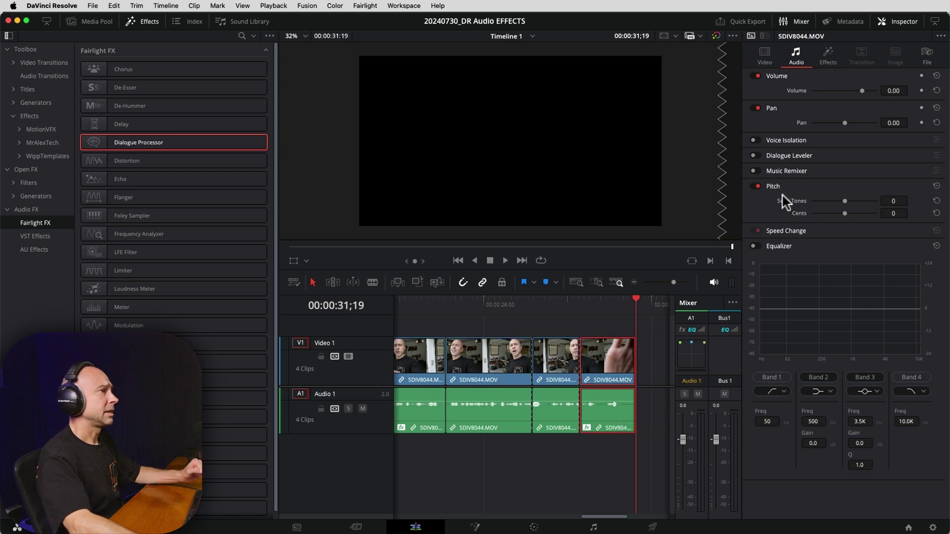
left_click(829, 58)
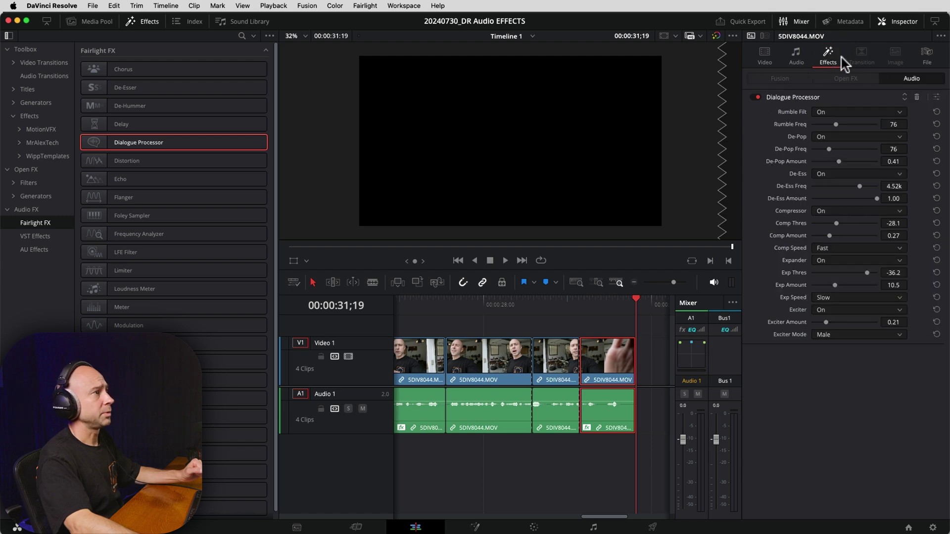
left_click(916, 97)
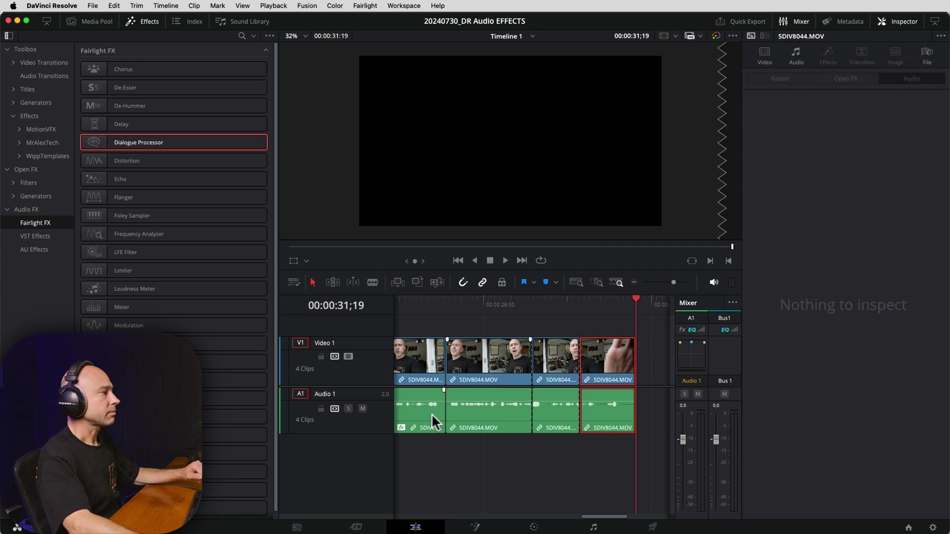
left_click(417, 410)
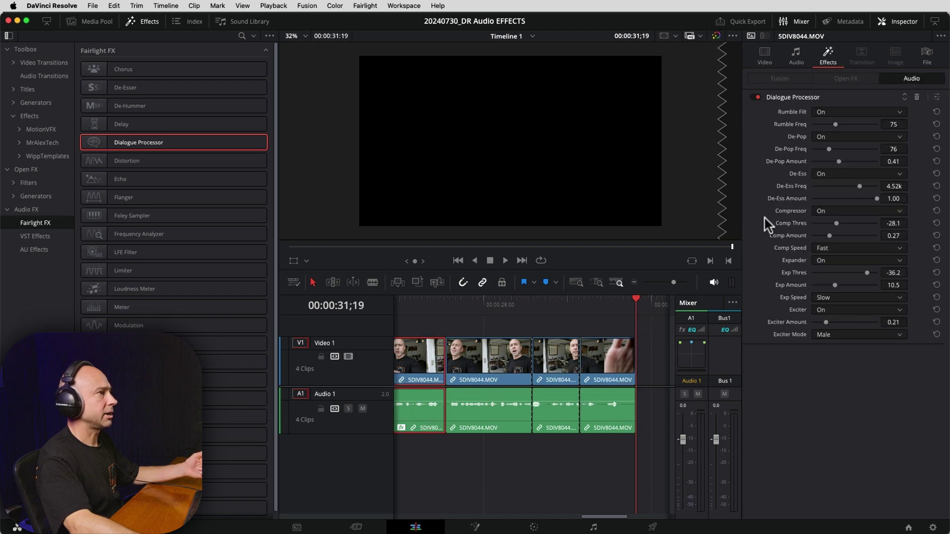
left_click(916, 97)
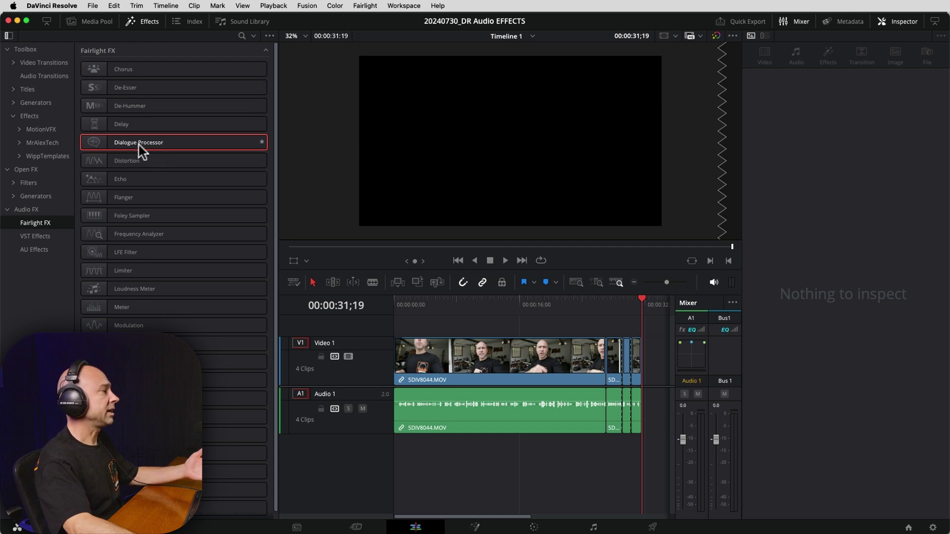
Apply the Dialogue Processor to the entire Audio 1 track, close its controls, and return the playhead to the timeline start
left_click_drag(124, 145, 346, 422)
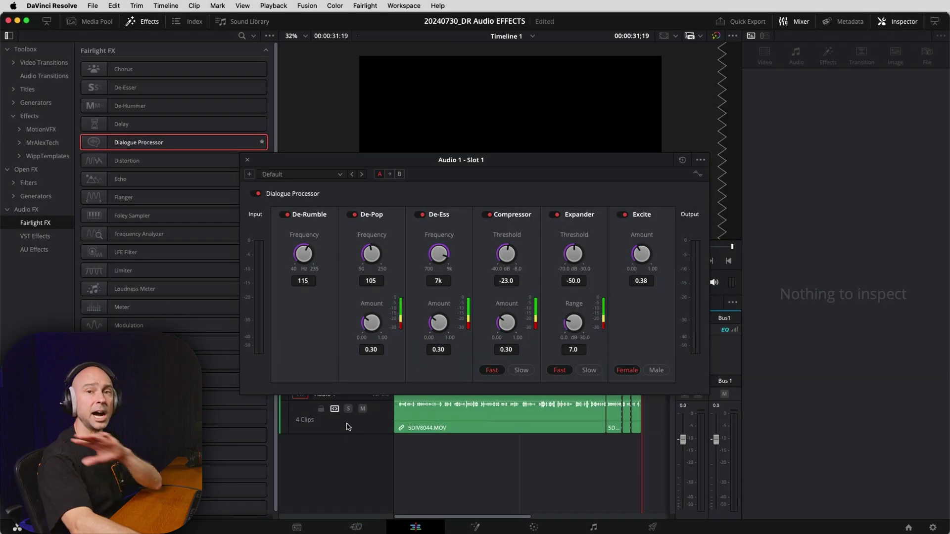
left_click(249, 160)
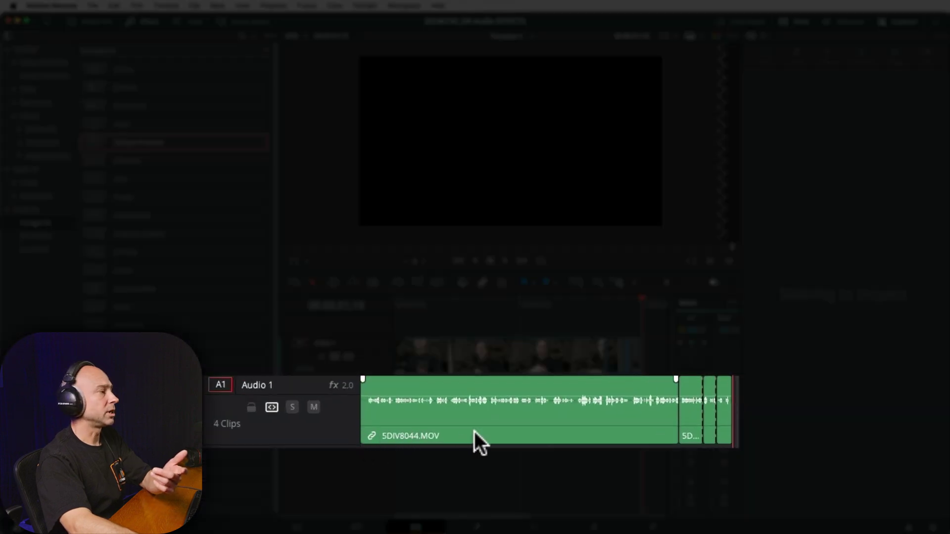
left_click(393, 306)
key("super+equal")
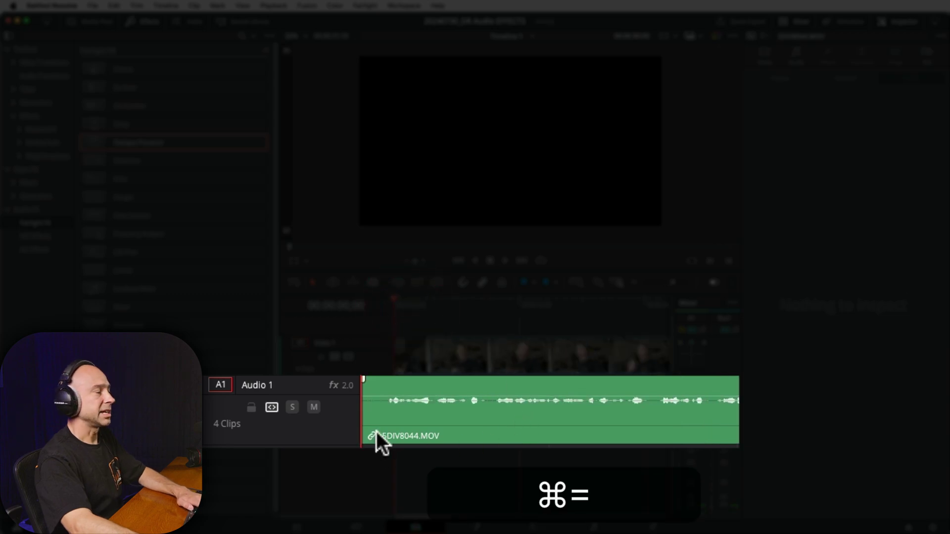
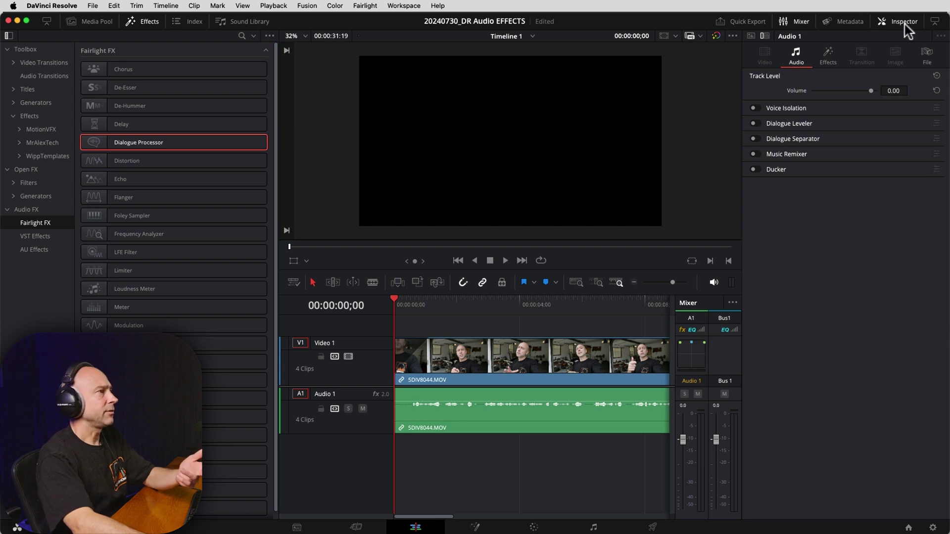
Review the Audio 1 track's Dialogue Processor settings in the Inspector and its full controls, and delete the effect from the track
left_click(828, 57)
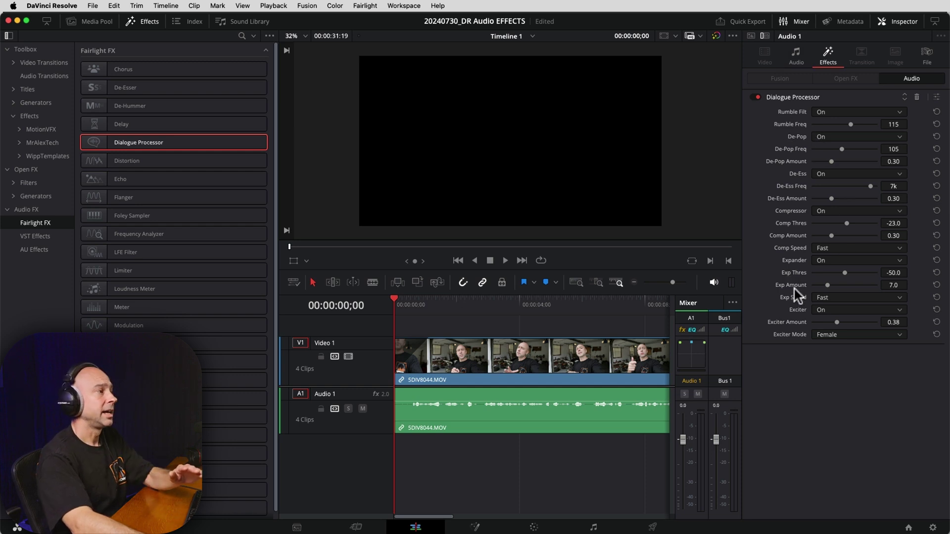
left_click(936, 97)
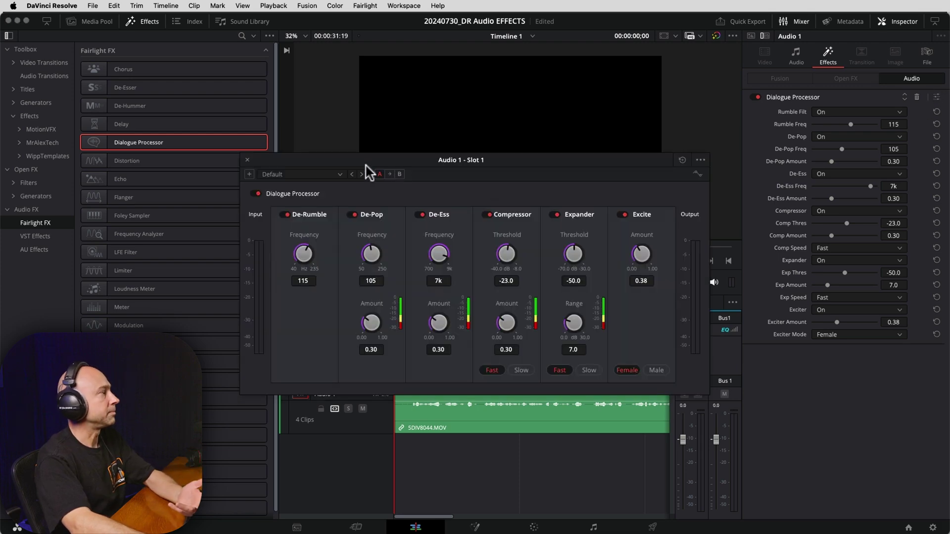
key("Left")
left_click(247, 160)
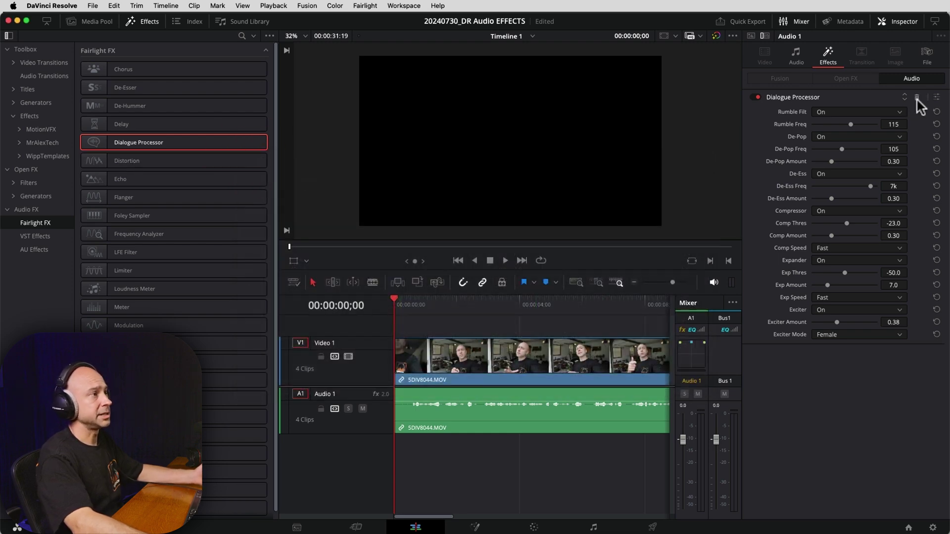
left_click(916, 99)
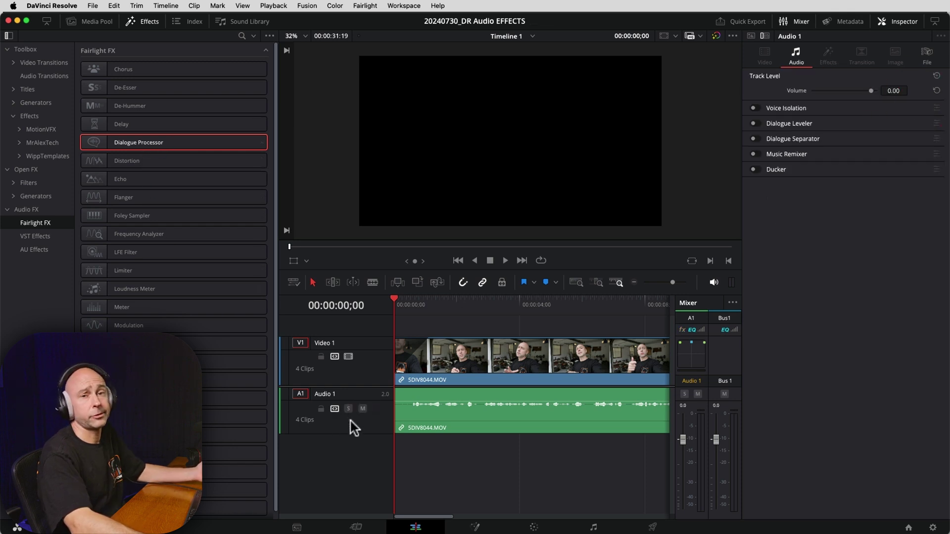
Apply the Dialogue Processor to the Audio 1 channel strip in the Mixer and close its control window
left_click_drag(140, 146, 698, 361)
left_click_drag(689, 293, 700, 379)
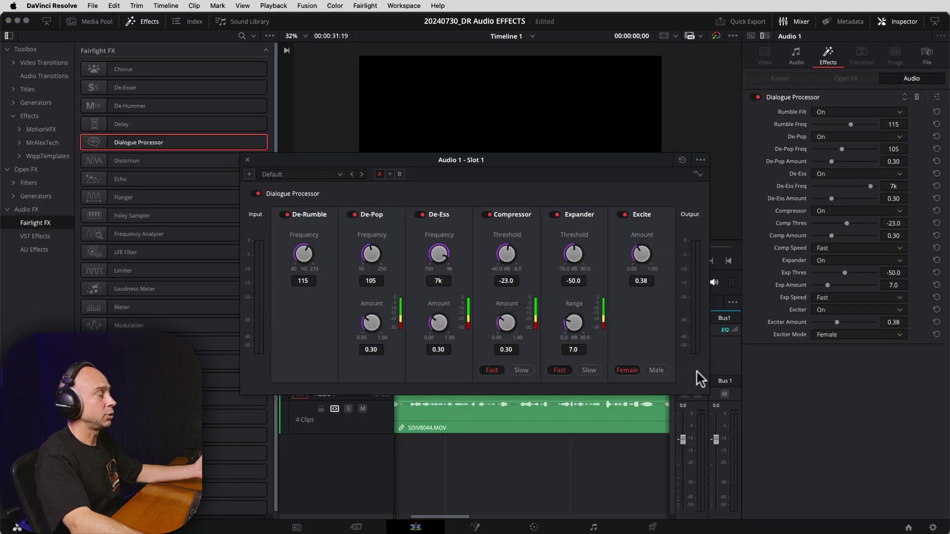
left_click(248, 160)
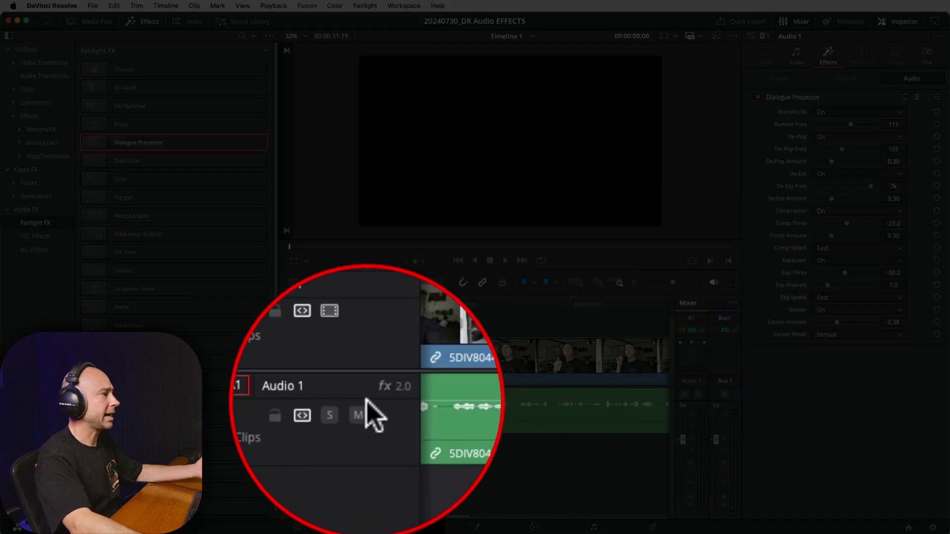
Compare the effects the Inspector lists for the Audio 1 track with those of the first clip, with the whole timeline in view
left_click(365, 424)
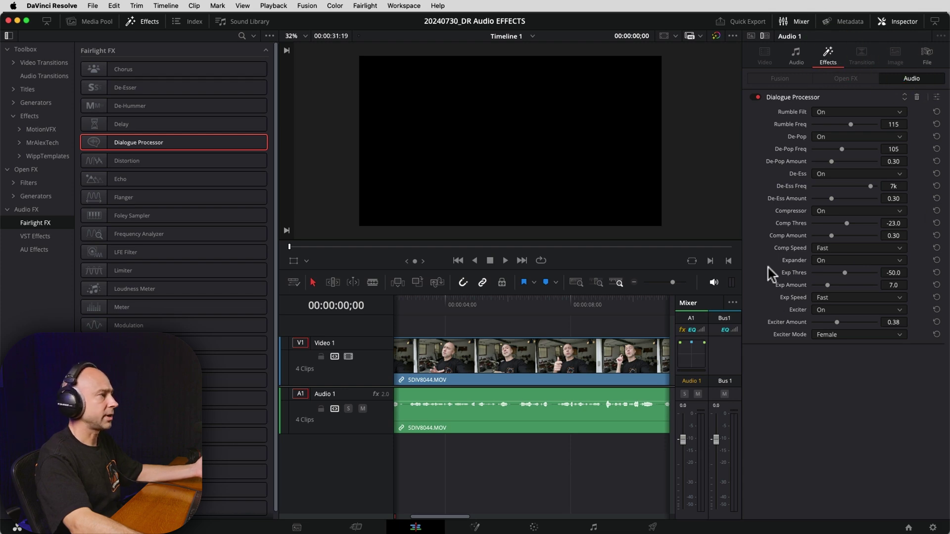
left_click(542, 413)
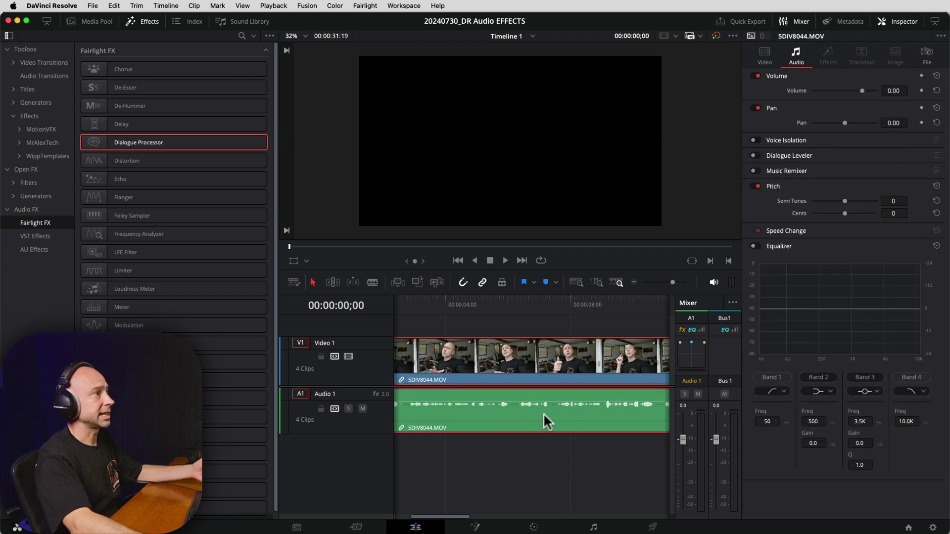
key("shift+z")
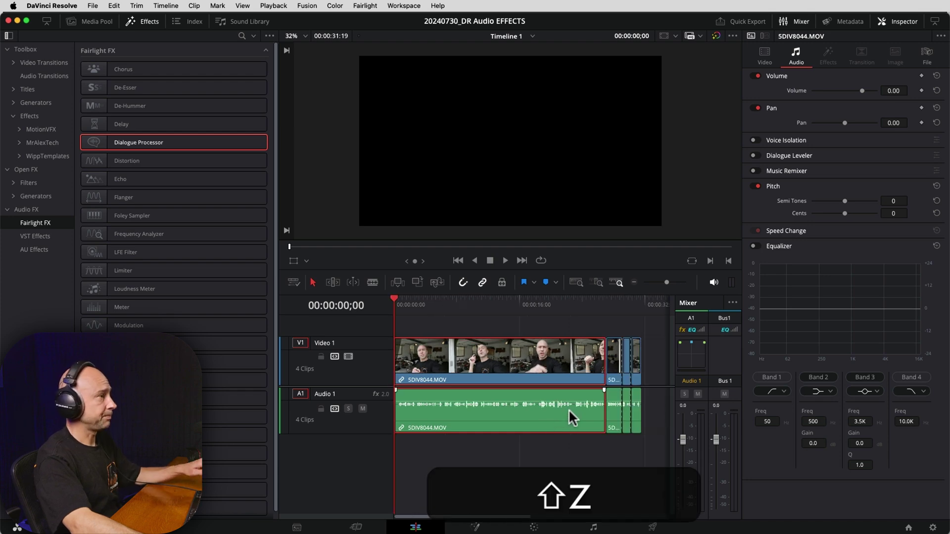
left_click(819, 61)
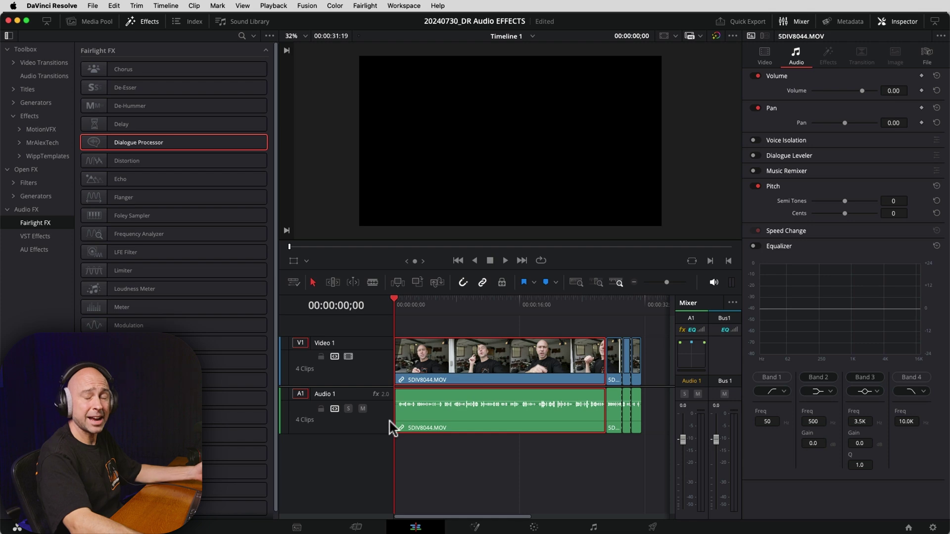
mouse_move(403, 398)
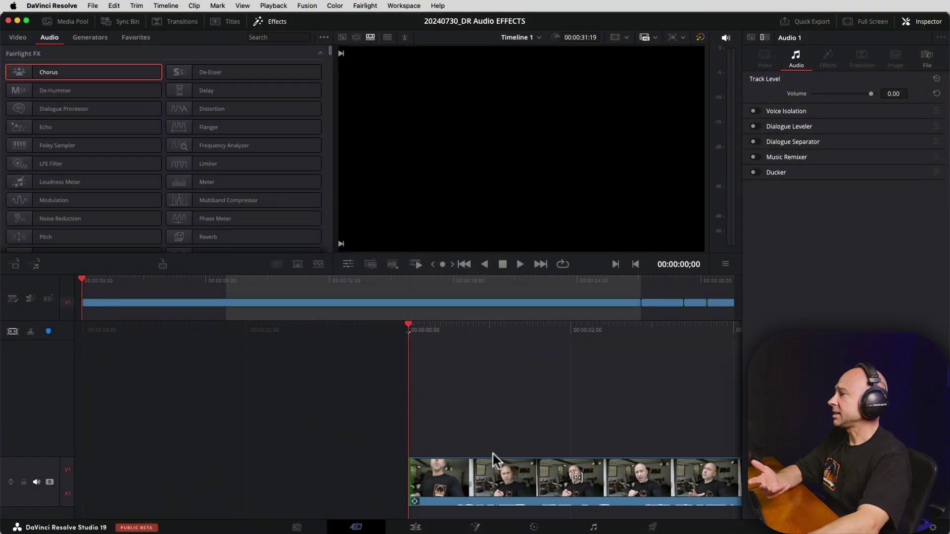
Play the opening of the timeline on the Cut page, apply the Chorus effect to the Audio 1 track, and close its controls
key("space")
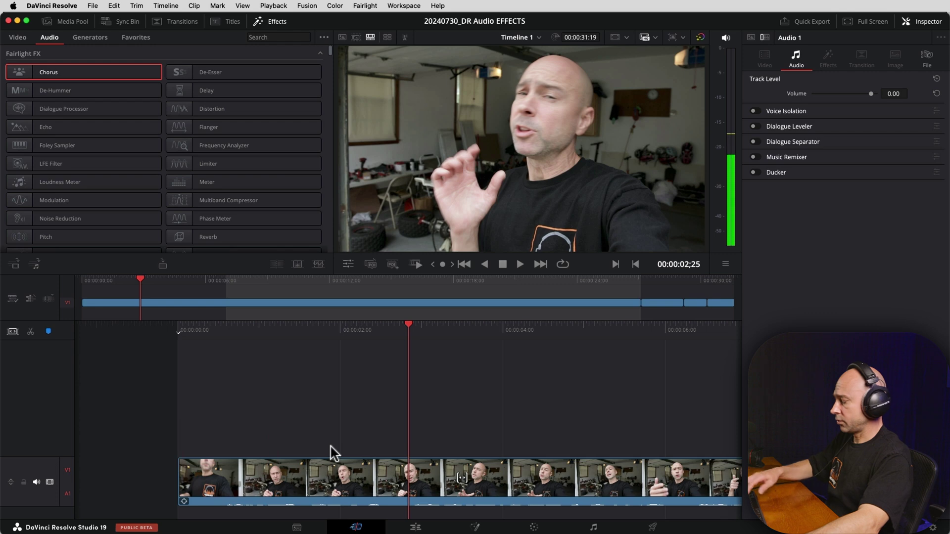
key("super+minus")
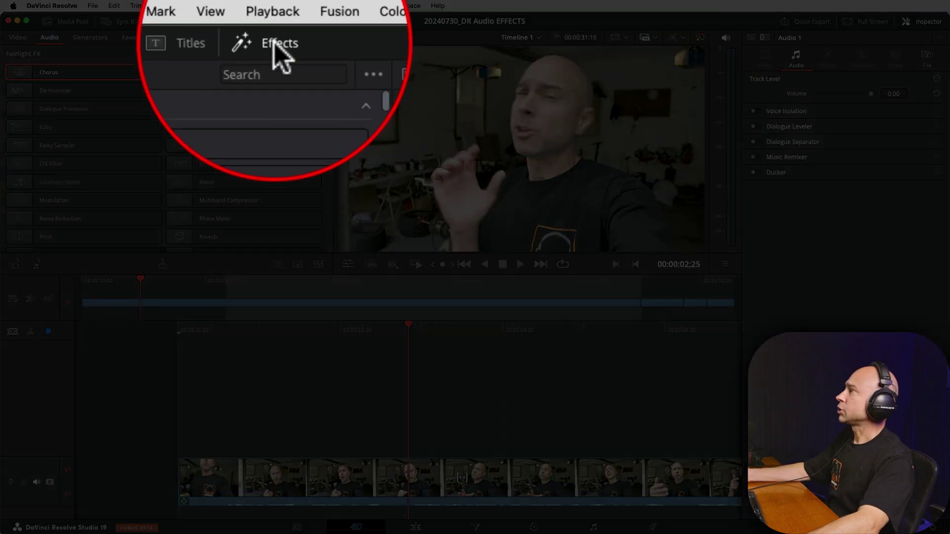
left_click(275, 46)
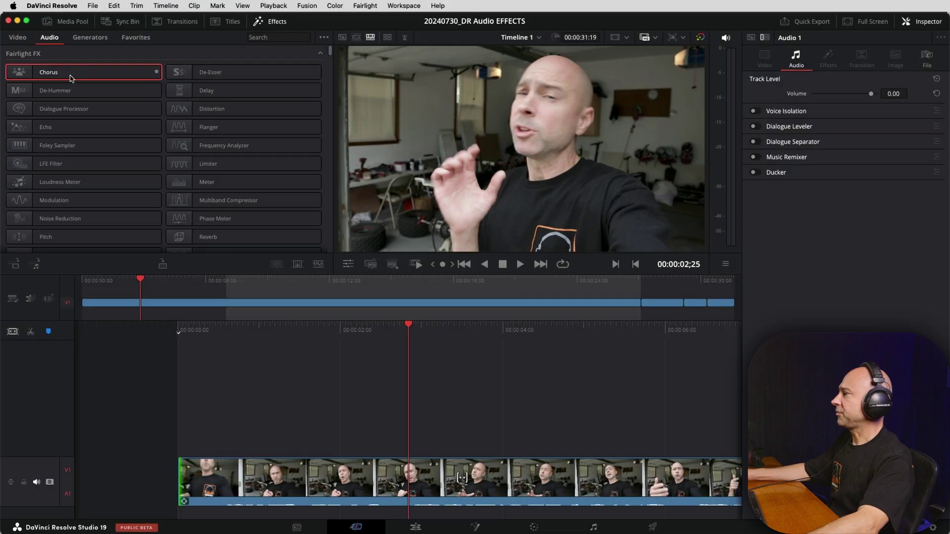
left_click_drag(71, 78, 40, 495)
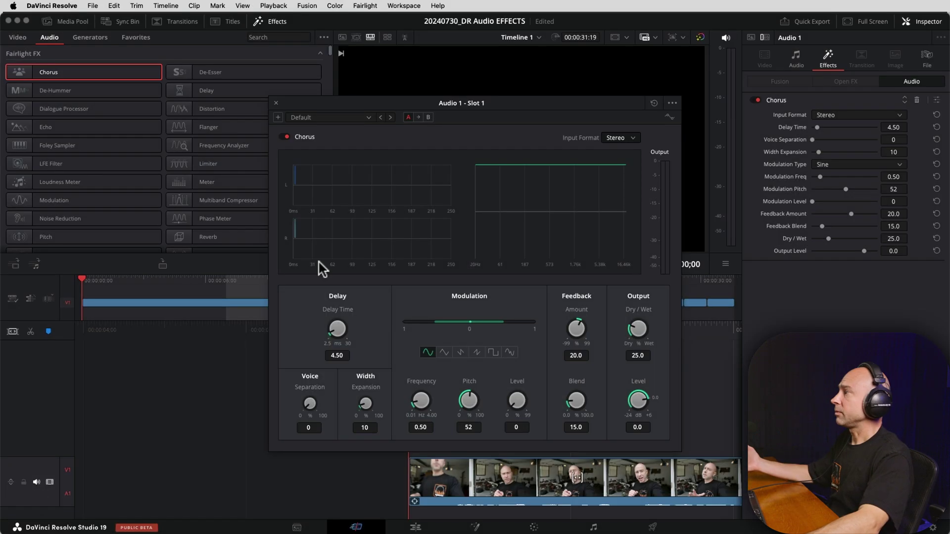
left_click(276, 103)
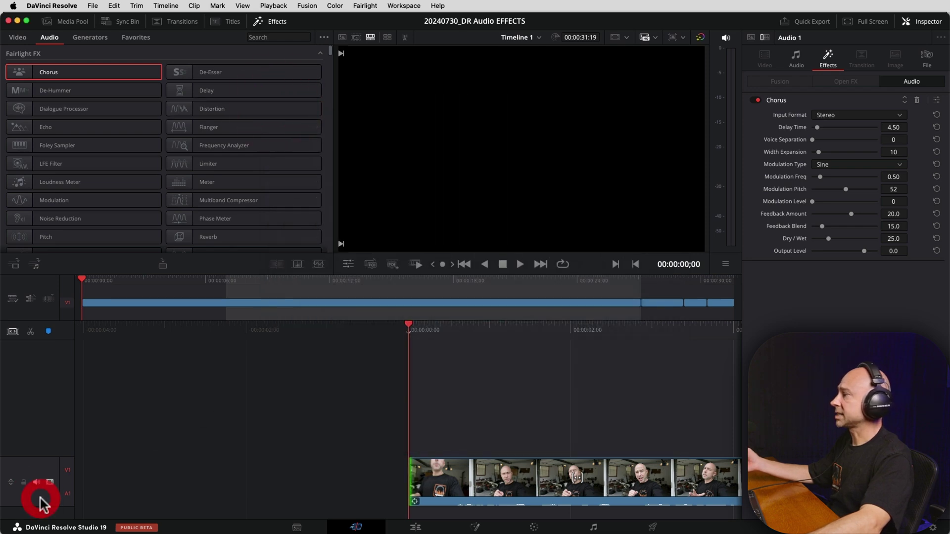
Set the track's Chorus Delay Time to 30.00 while playing from the timeline start, and open the effect's full controls
left_click(922, 21)
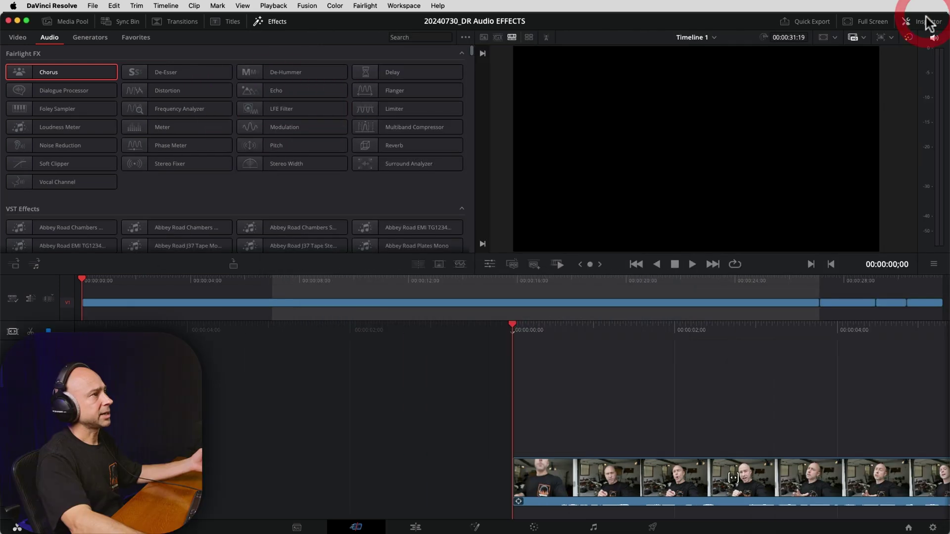
left_click(922, 22)
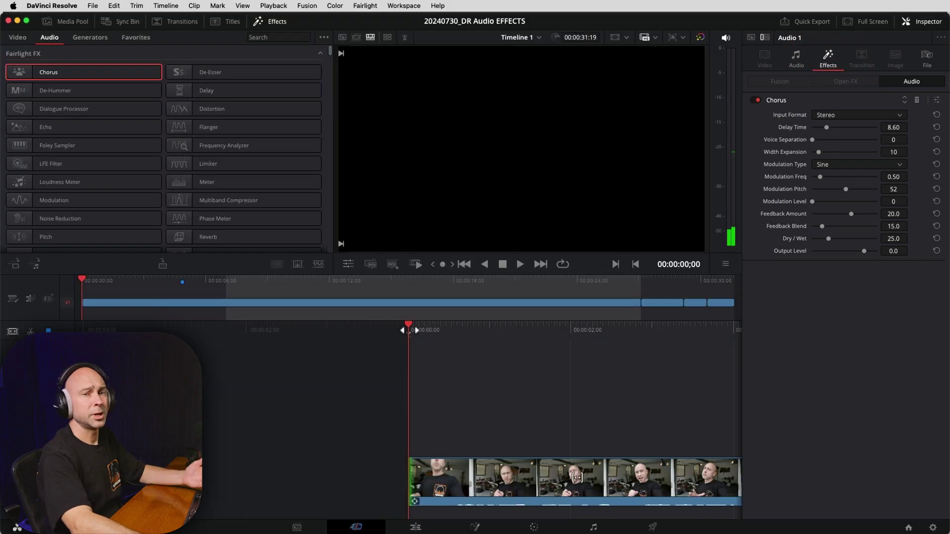
key("space")
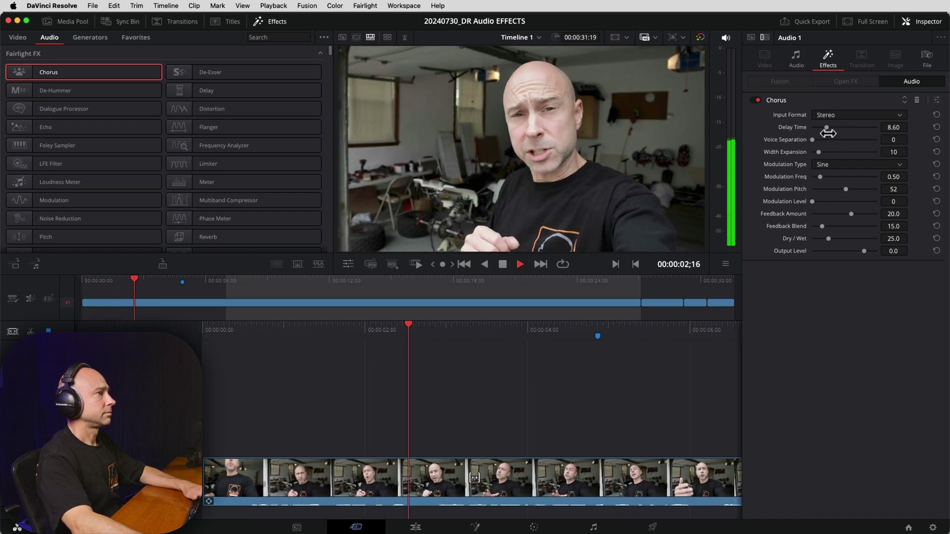
left_click_drag(826, 128, 927, 130)
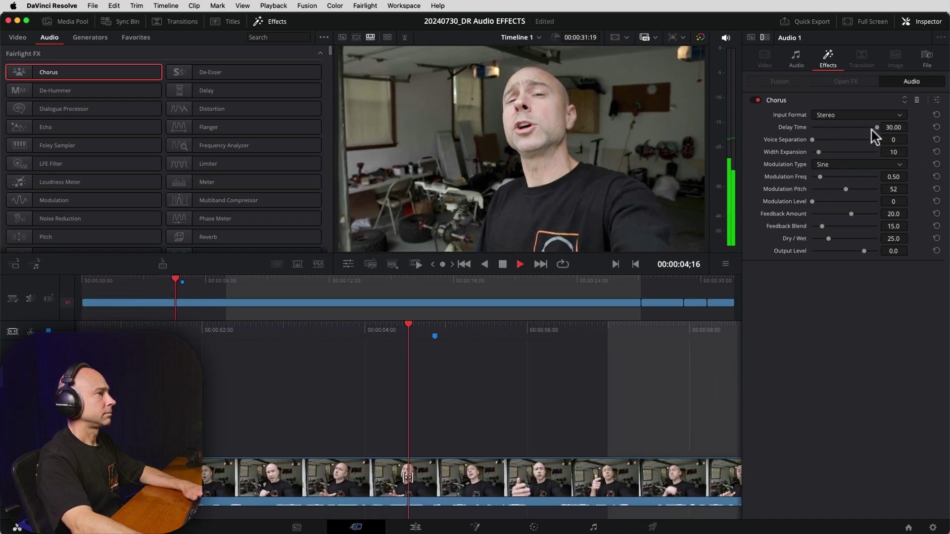
key("space")
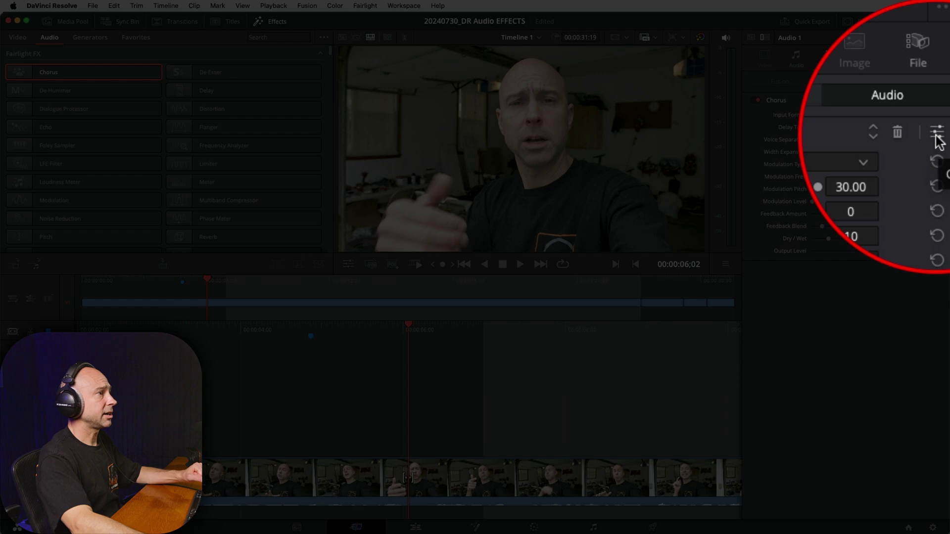
left_click(937, 101)
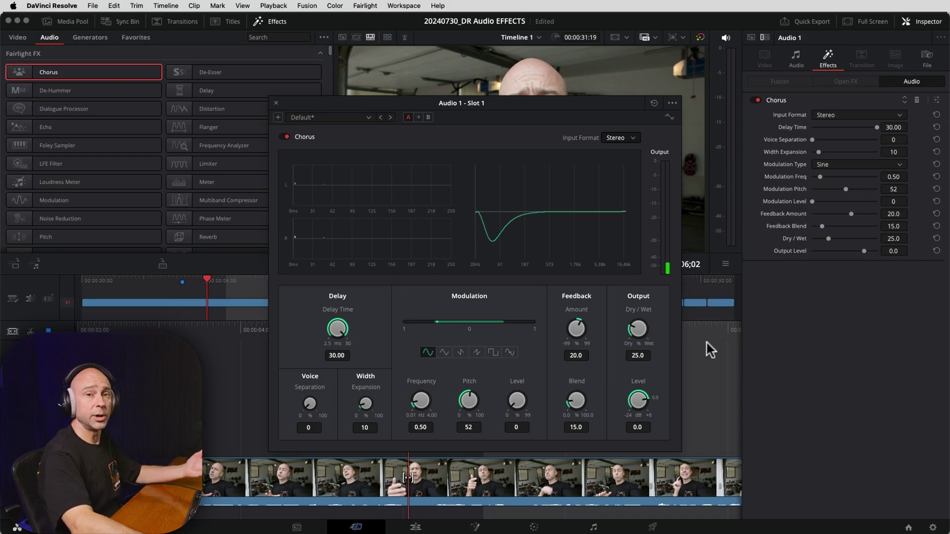
Close the Chorus controls, remove the Chorus effect from the Audio 1 track, and save the project
left_click(276, 103)
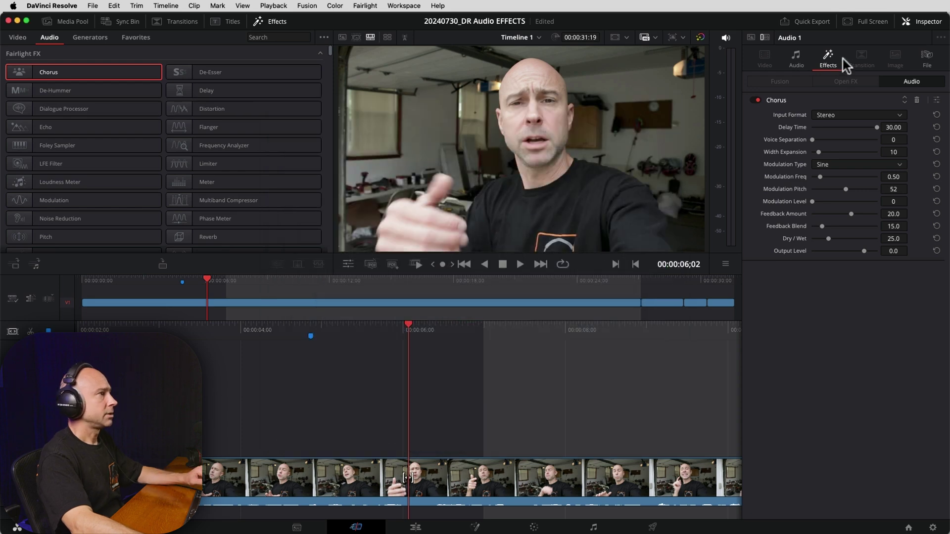
left_click(916, 100)
key("super+s")
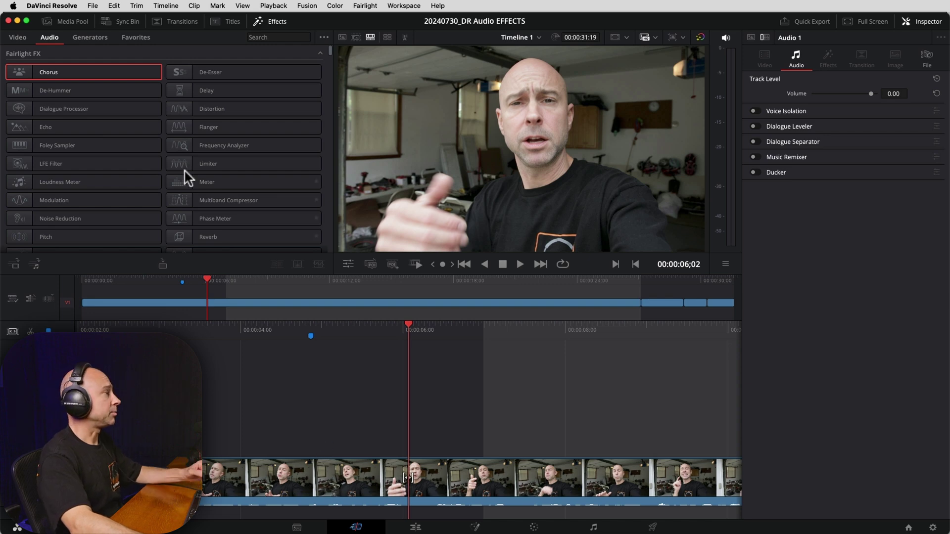
Apply the Fairlight FX Multiband Compressor to the first clip on the Cut page timeline
left_click(215, 203)
left_click_drag(271, 218, 451, 490)
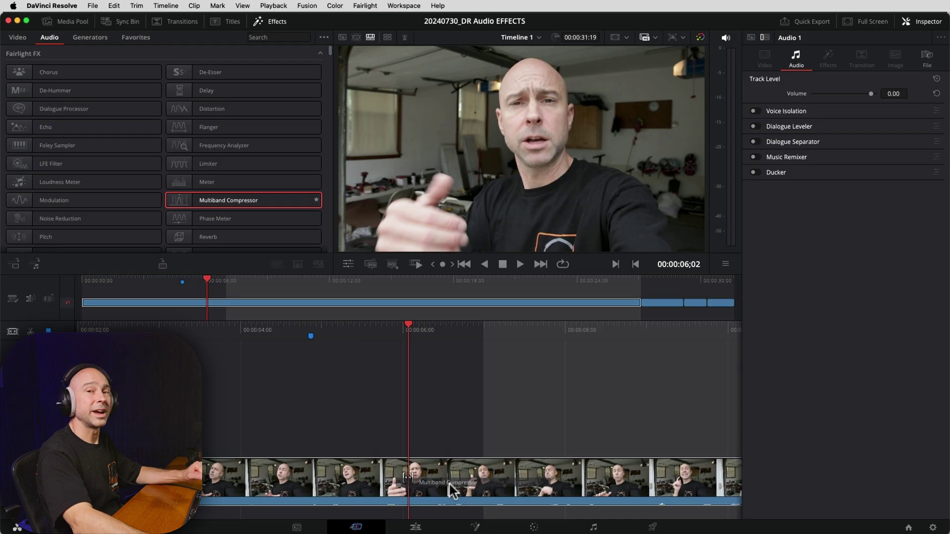
left_click_drag(451, 490, 449, 488)
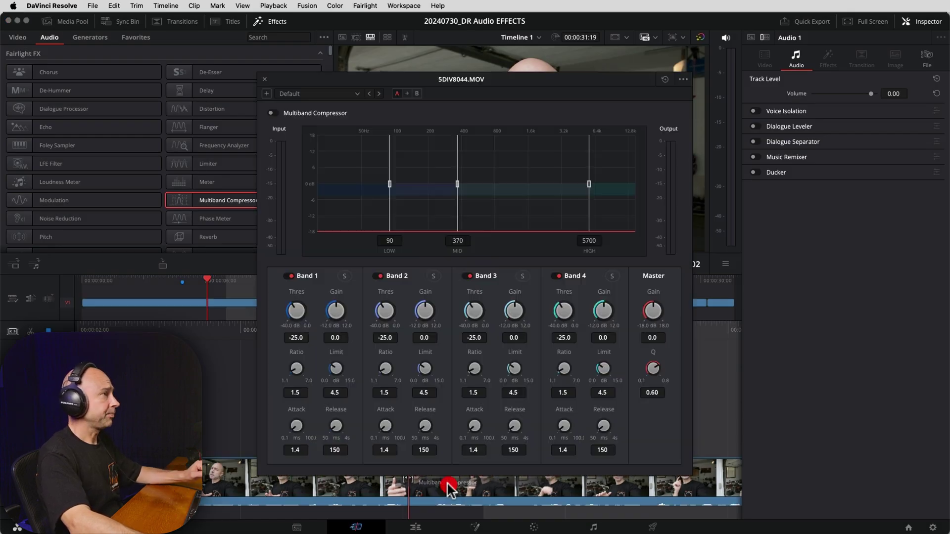
Set the compressor's Band 2 gain to 11.2 and the Band 1 and Band 4 gains to -12.0, and close its controls
left_click_drag(425, 311, 526, 329)
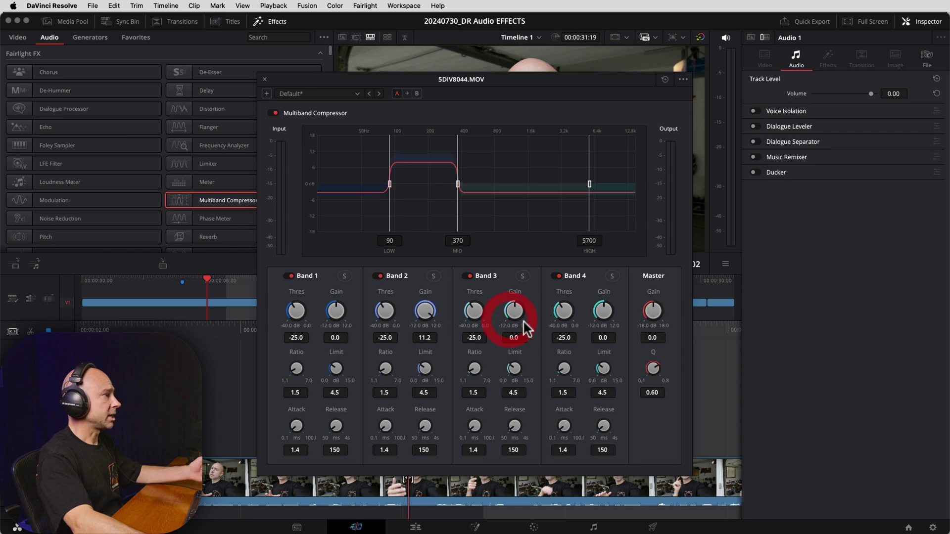
left_click_drag(612, 311, 579, 309)
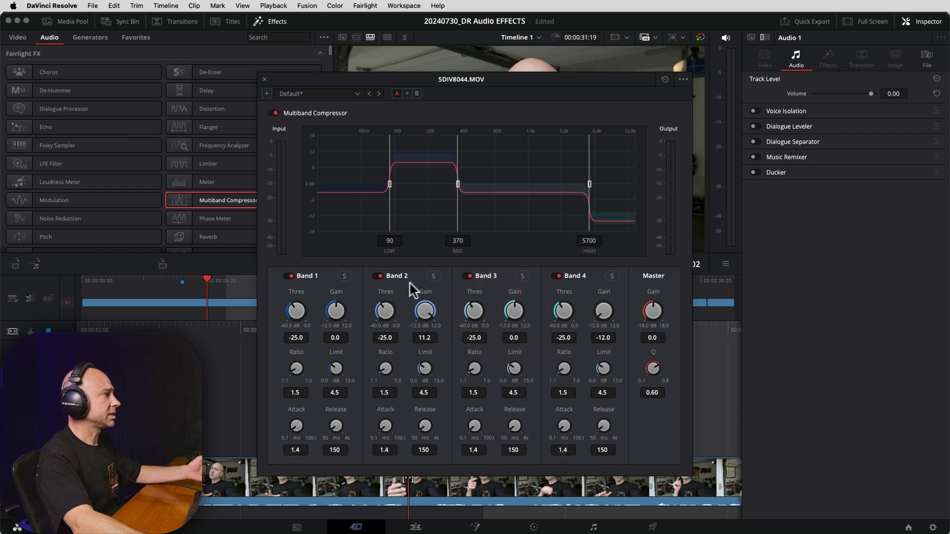
left_click(265, 79)
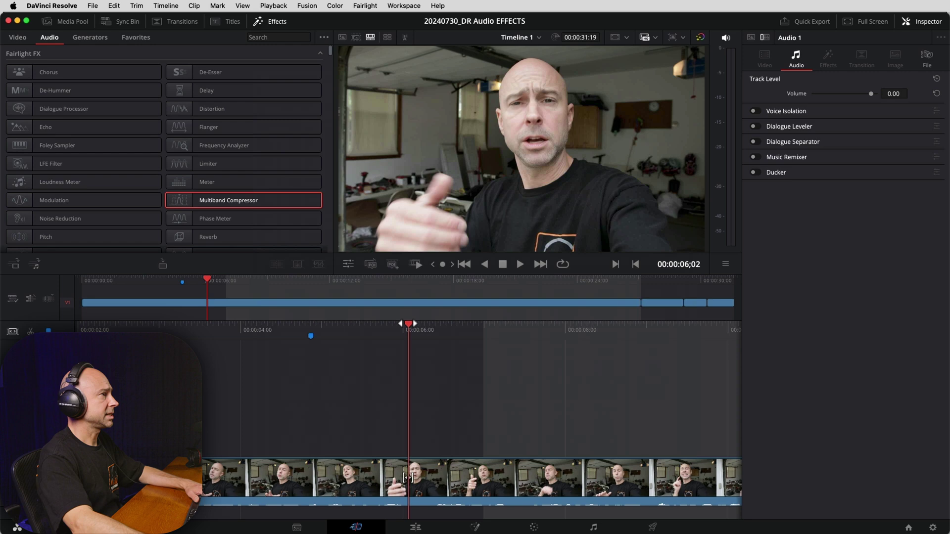
Look at the VST and AU effects in the audio effects library and play the compressed clip for about two seconds
scroll(84, 219, "down", 15)
key("space")
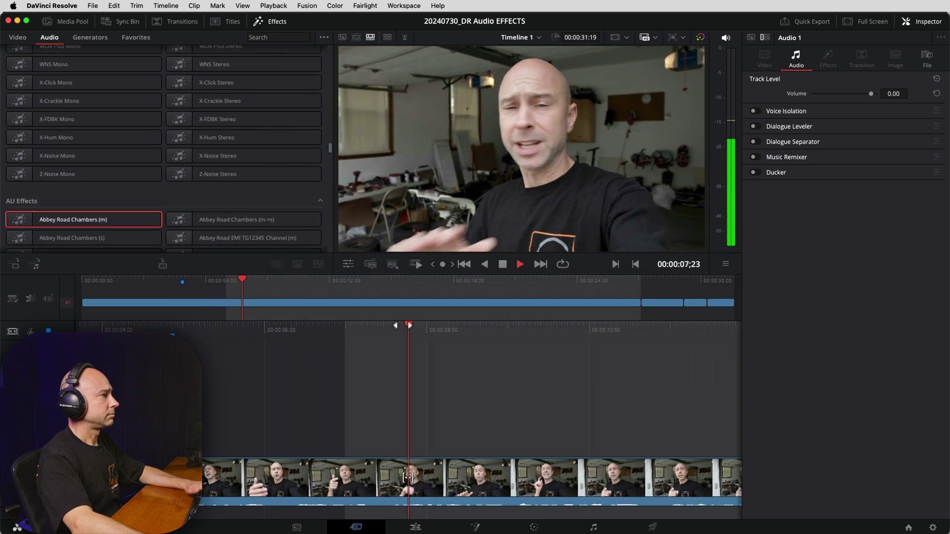
key("space")
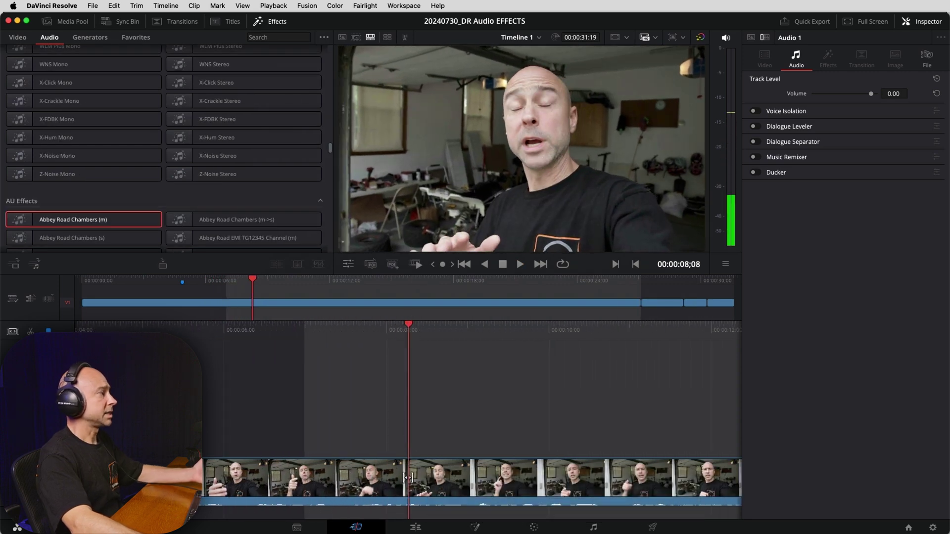
Reset the first clip's Multiband Compressor to its default settings in the full controls, close them, and play on from the playhead
left_click(830, 60)
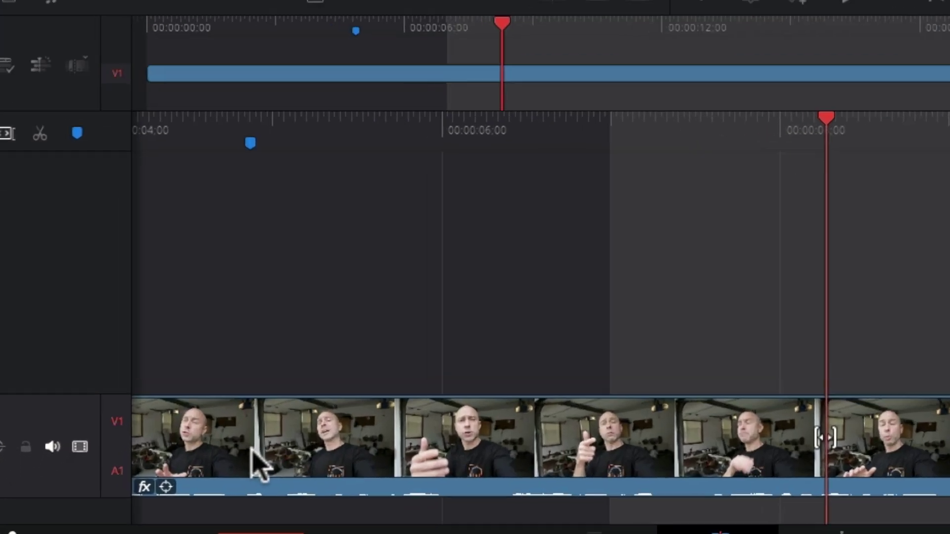
left_click(247, 448)
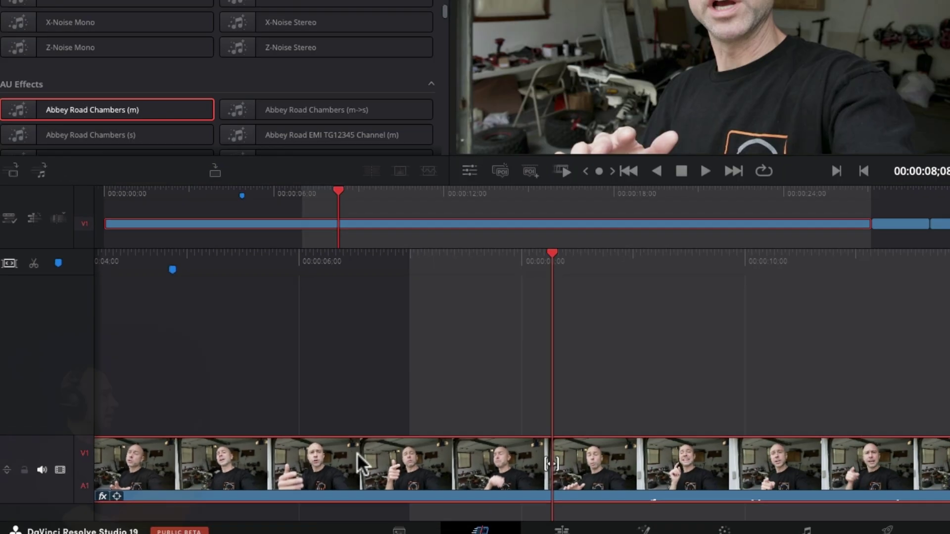
left_click(602, 428)
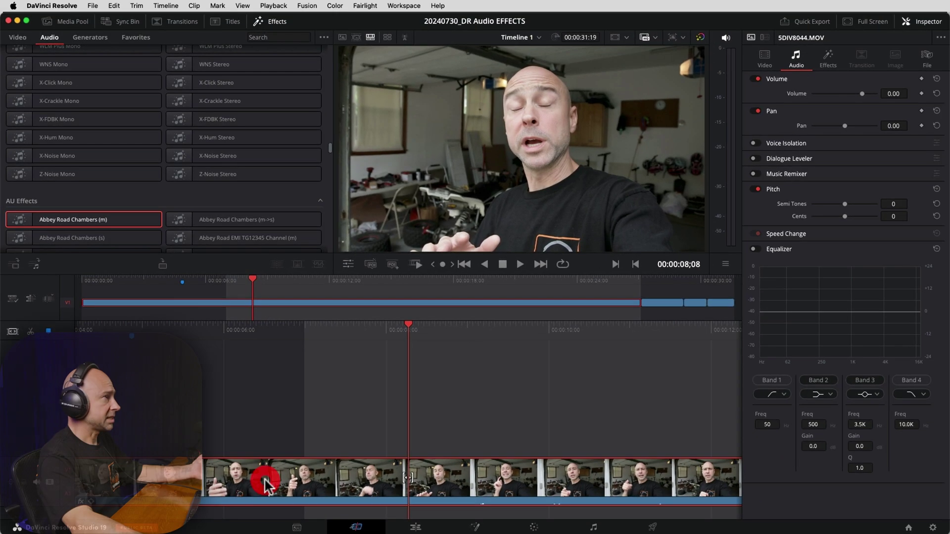
left_click(828, 62)
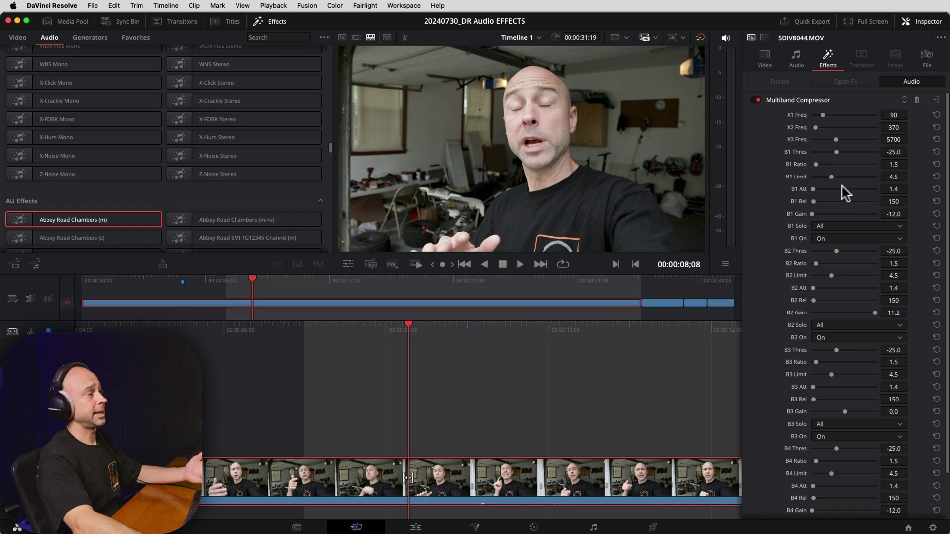
left_click(936, 100)
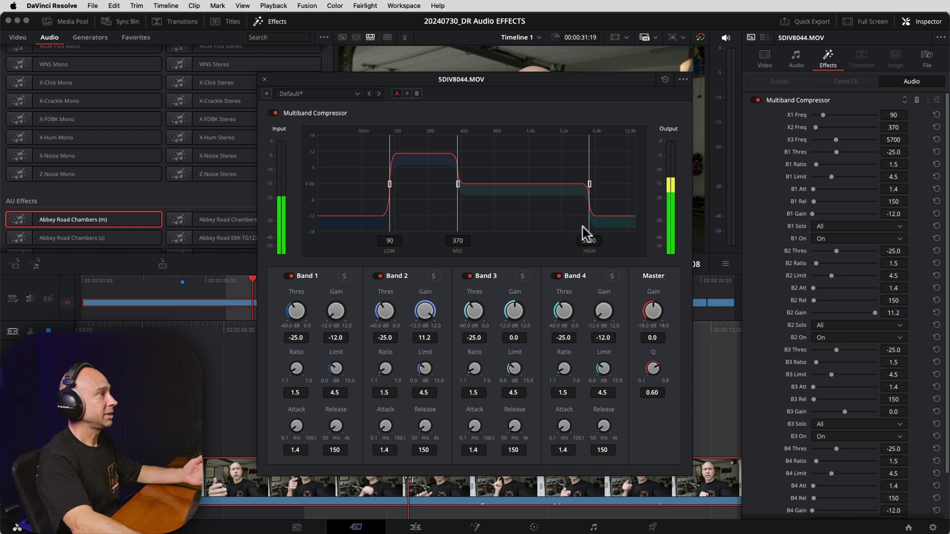
left_click(665, 79)
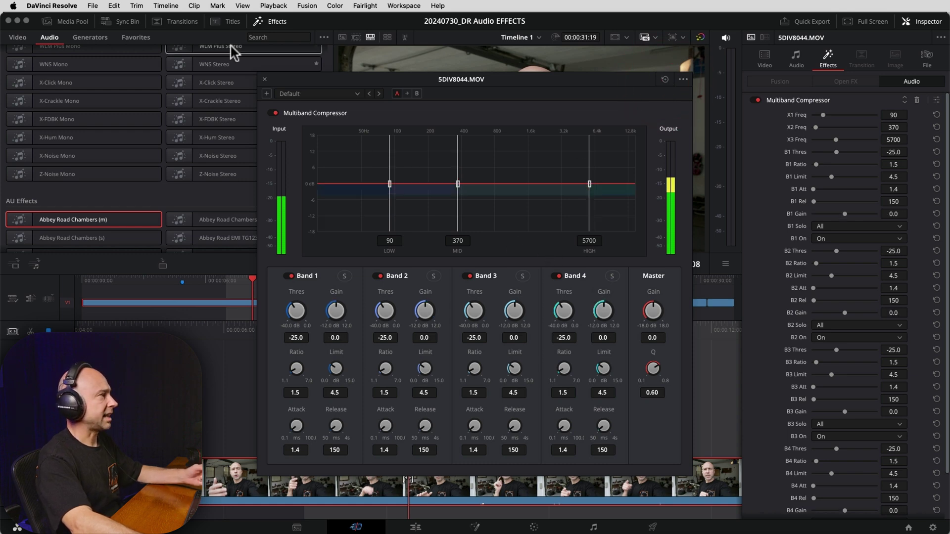
left_click(264, 79)
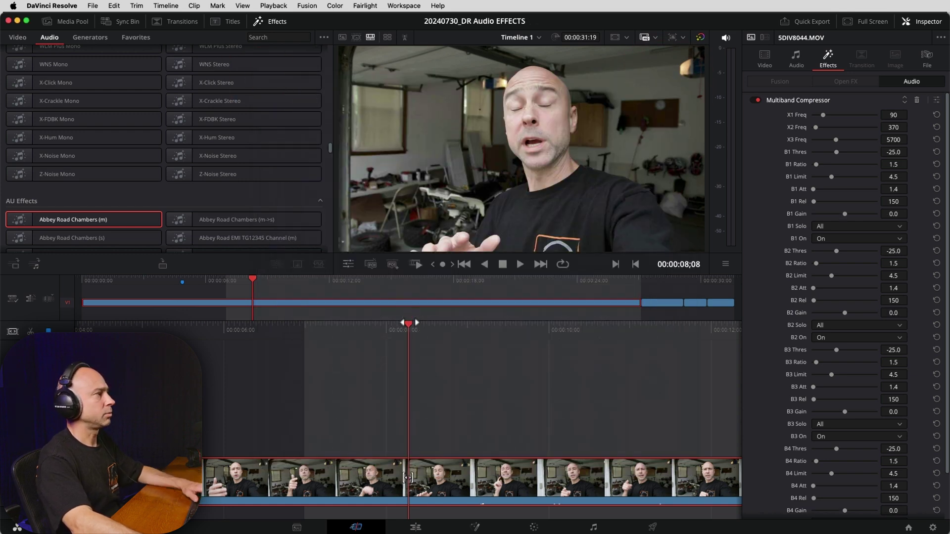
left_click(409, 324)
key("space")
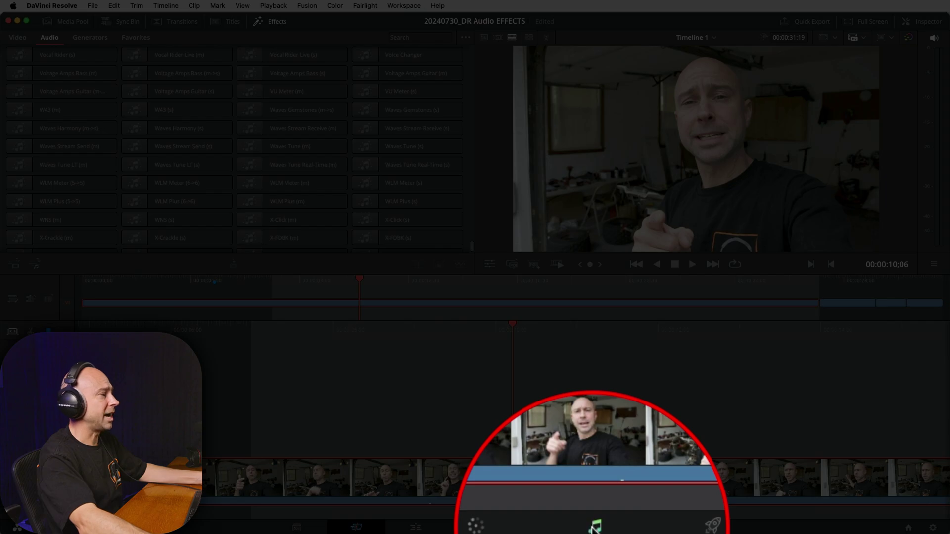
Switch to the Fairlight page and briefly show its audio effects library, singling out Echo, before hiding the library again
left_click(593, 527)
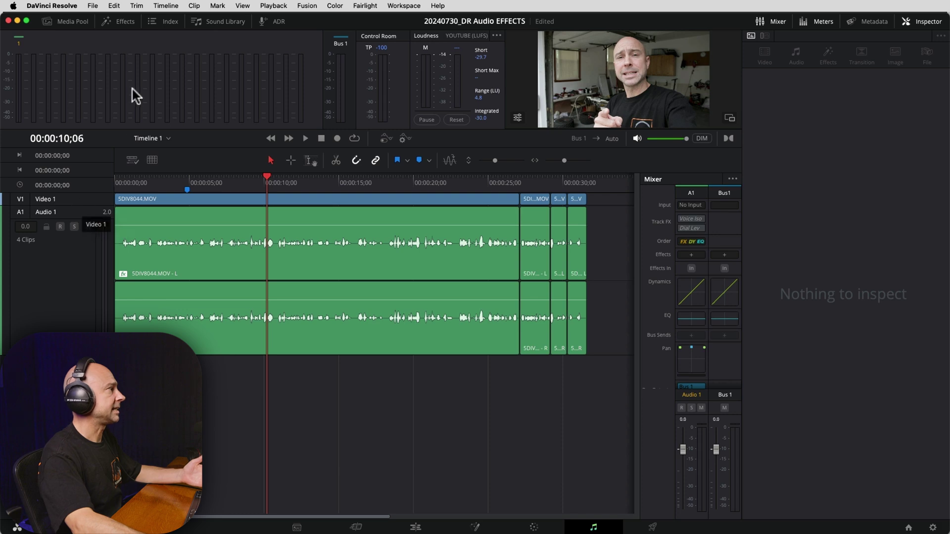
left_click(122, 21)
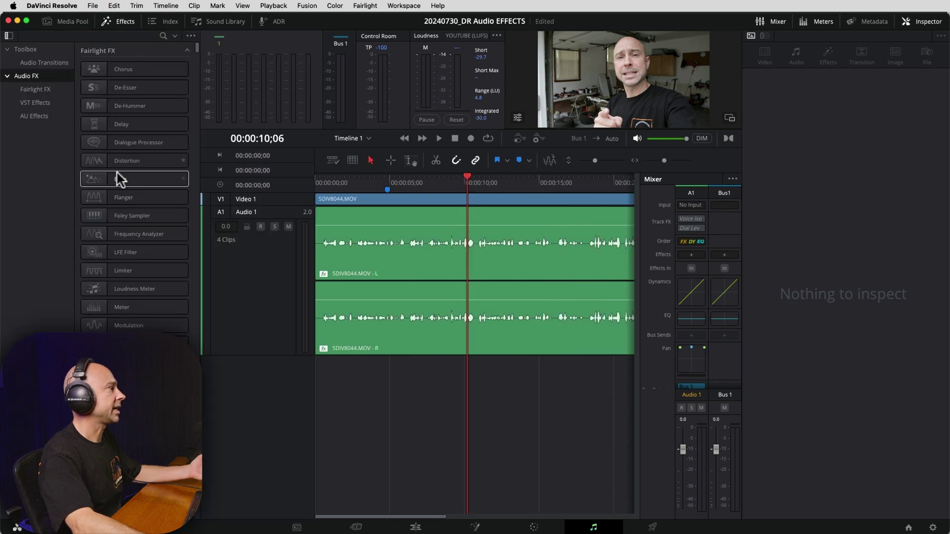
left_click_drag(141, 182, 163, 186)
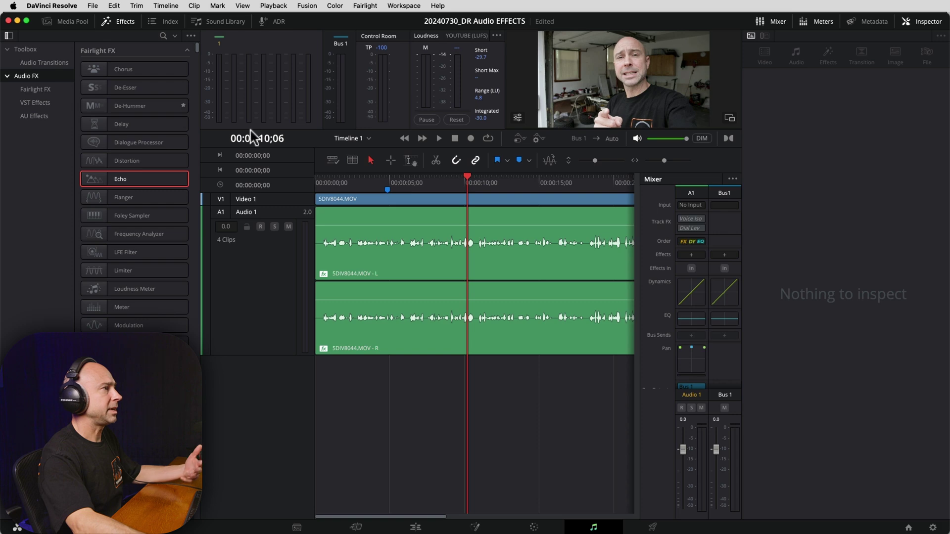
left_click(126, 22)
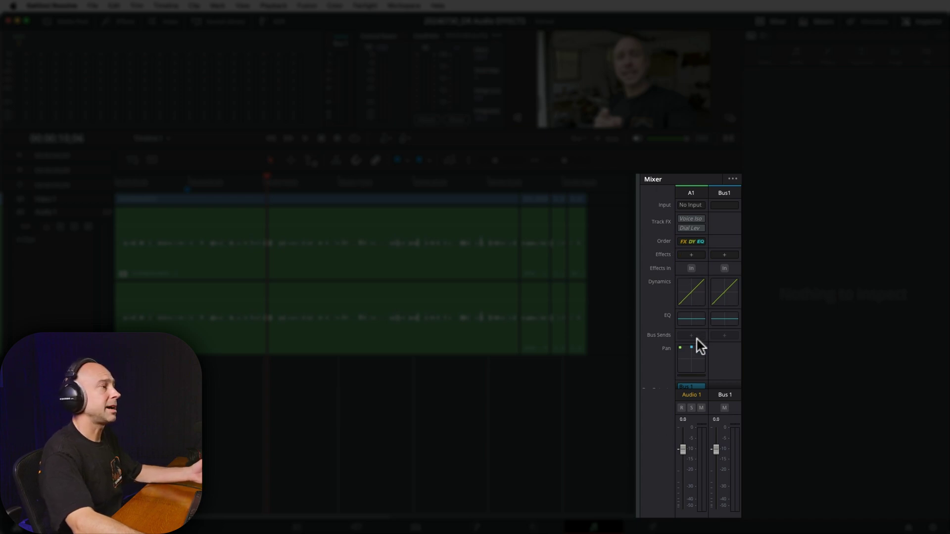
scroll(700, 346, "down", 2)
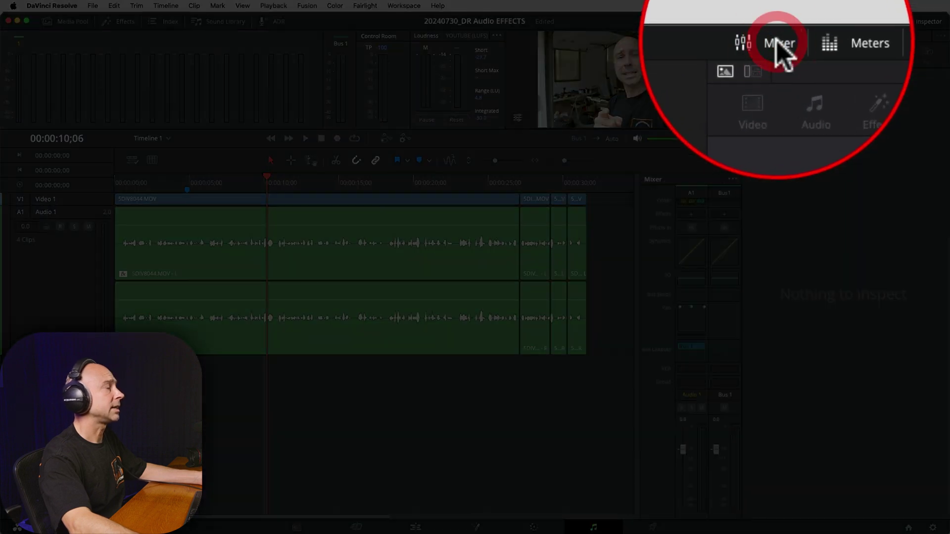
left_click(776, 22)
left_click(774, 21)
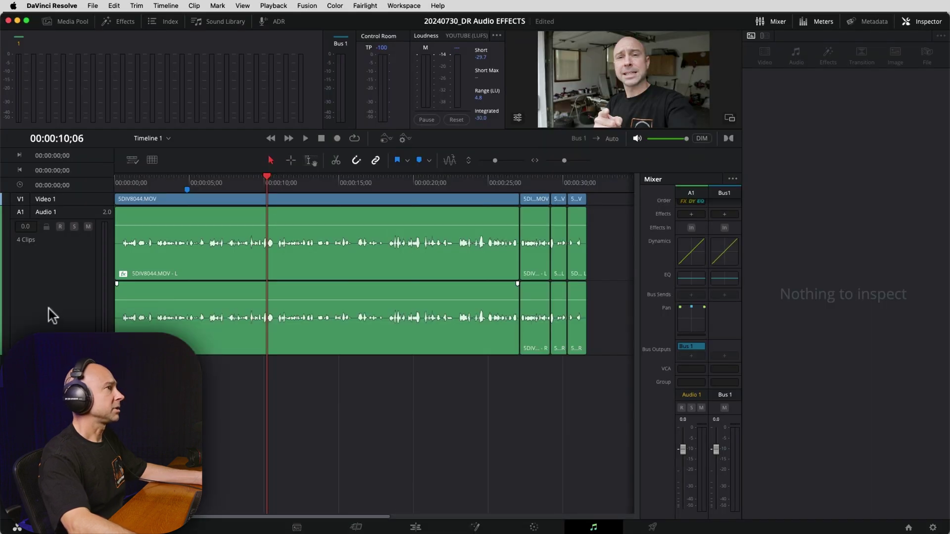
Delete the Multiband Compressor from the first clip and clear the selection
left_click(50, 312)
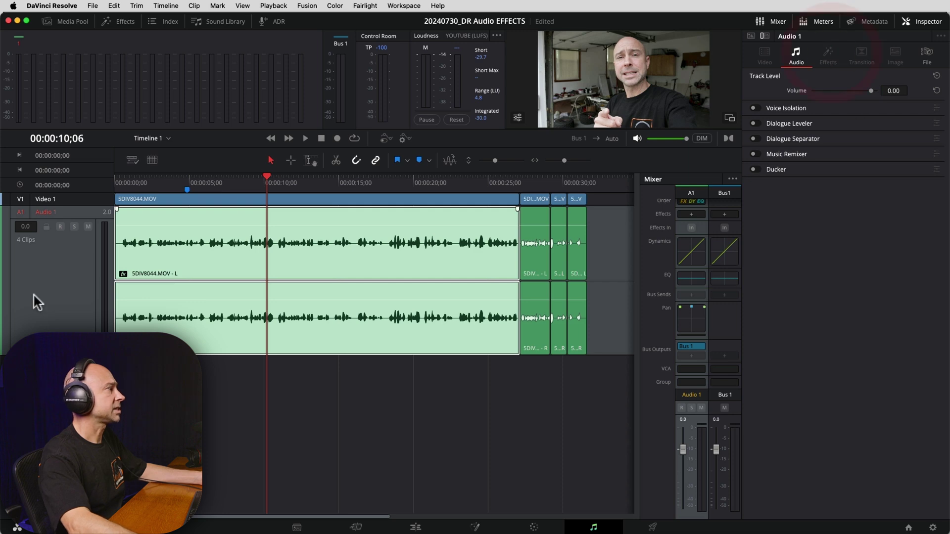
left_click(282, 292)
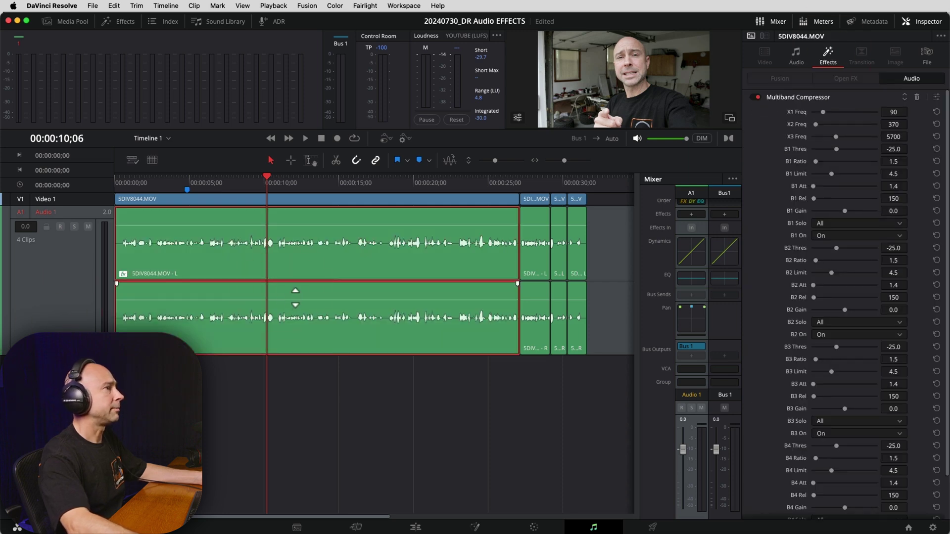
left_click(917, 98)
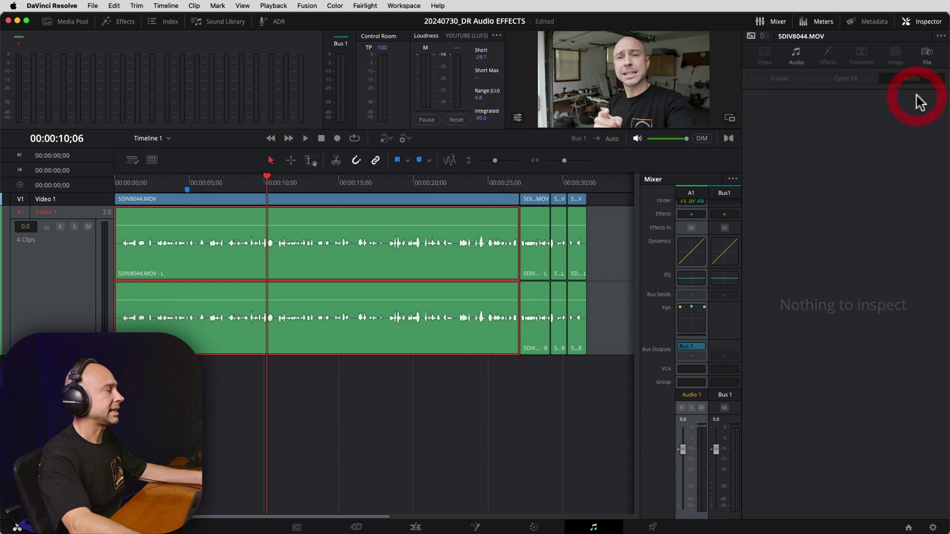
key("super+shift+a")
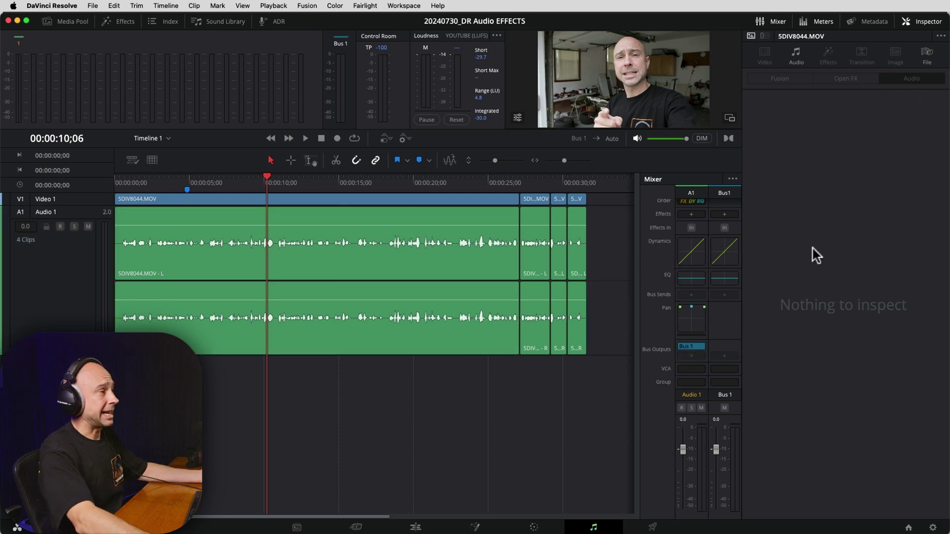
Add the Fairlight FX Multiband Compressor from the Dynamics category to the Audio 1 channel strip, close its controls, and show the track's effects in the Inspector
scroll(714, 295, "up", 3)
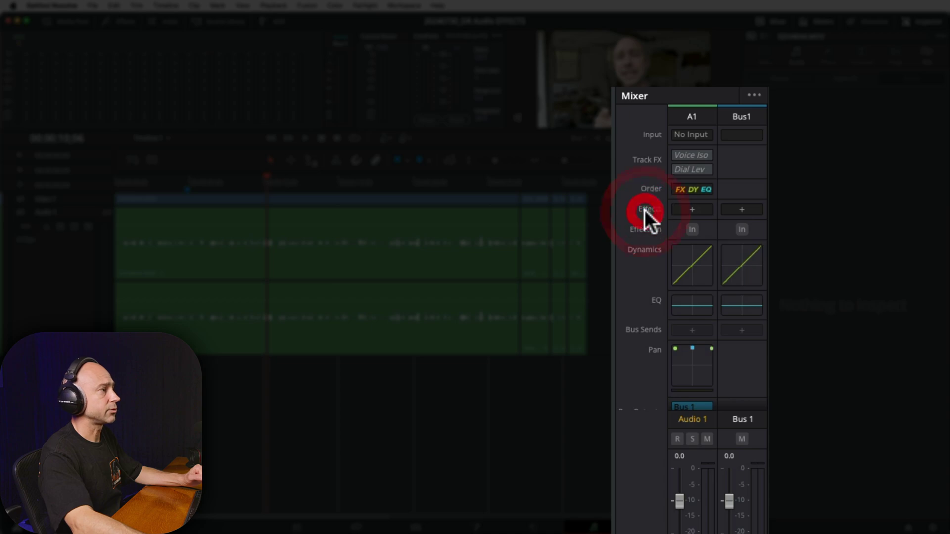
left_click(695, 211)
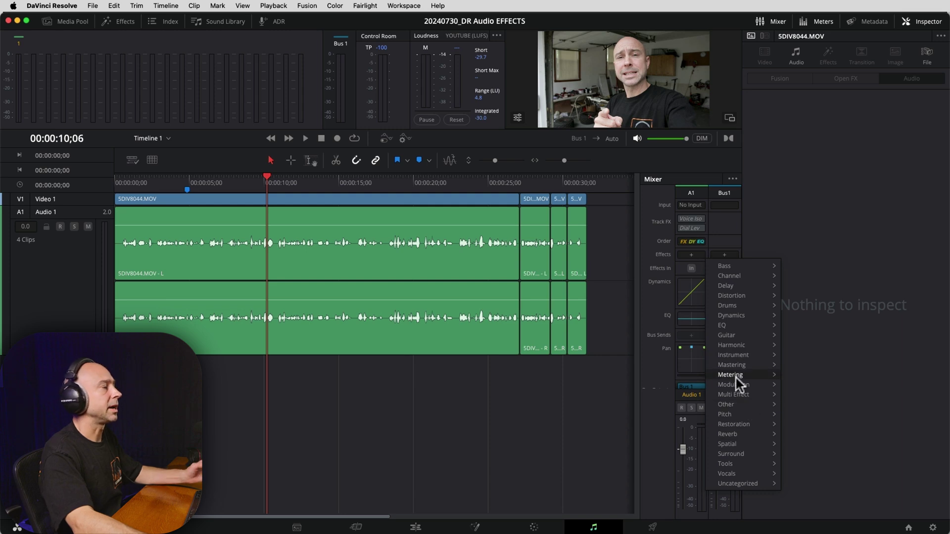
mouse_move(745, 322)
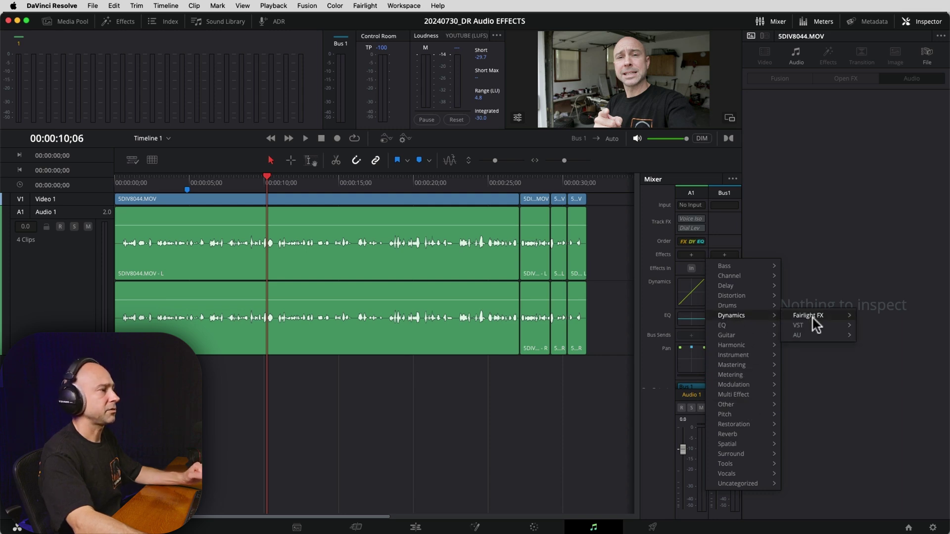
mouse_move(816, 319)
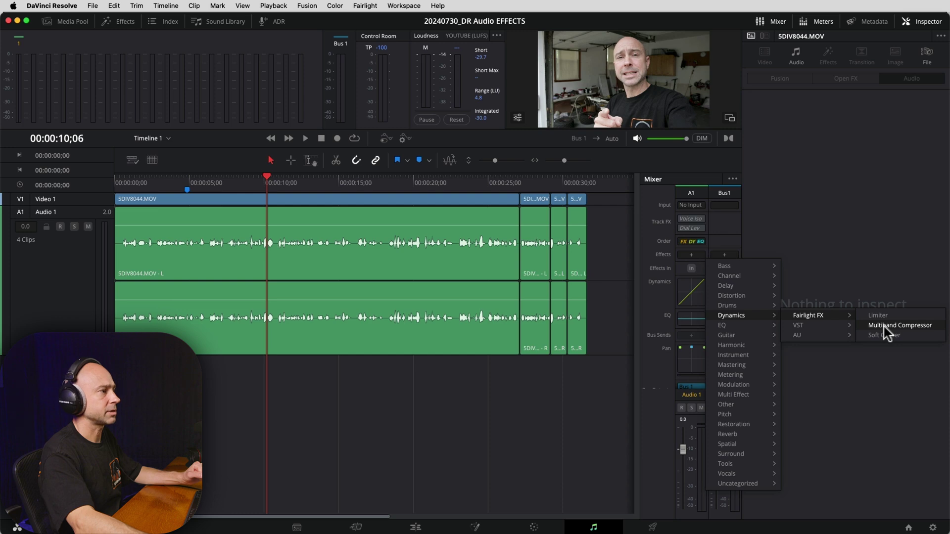
left_click(888, 330)
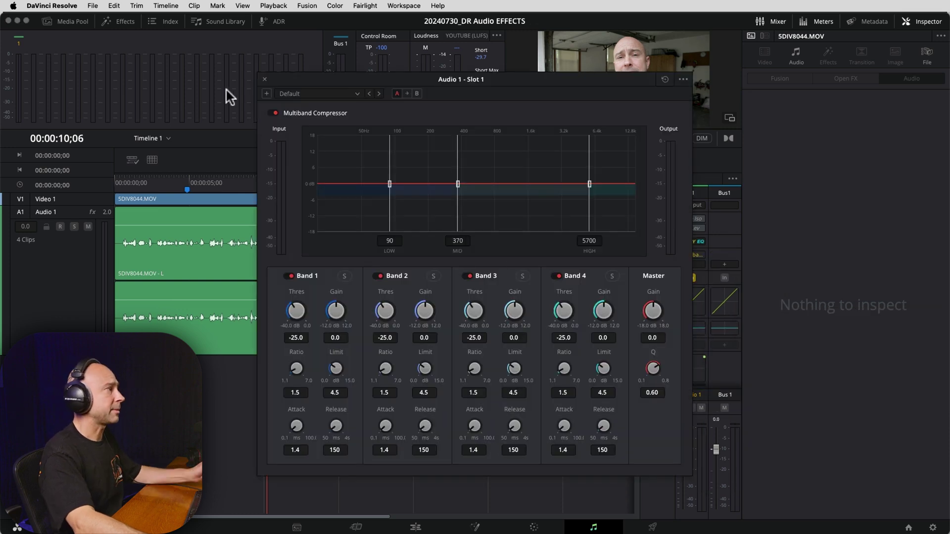
left_click(264, 81)
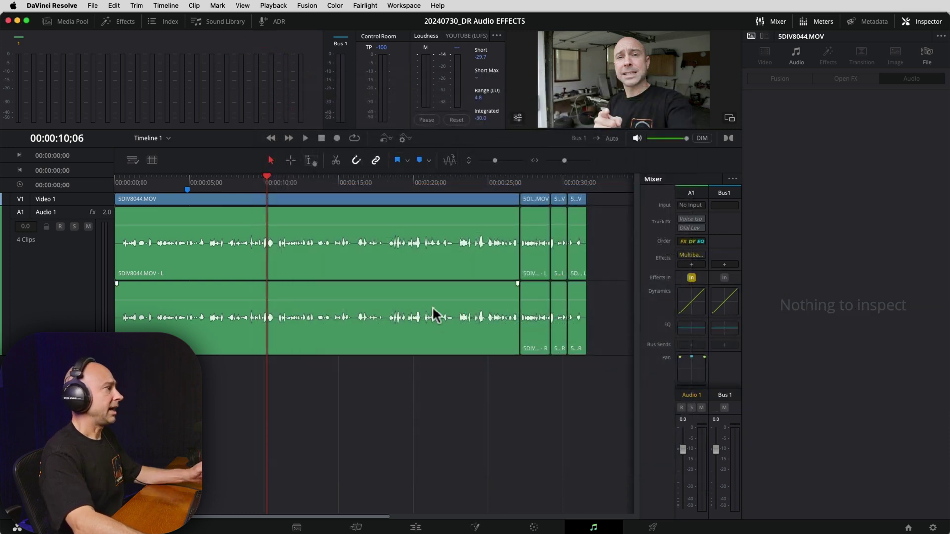
left_click(92, 213)
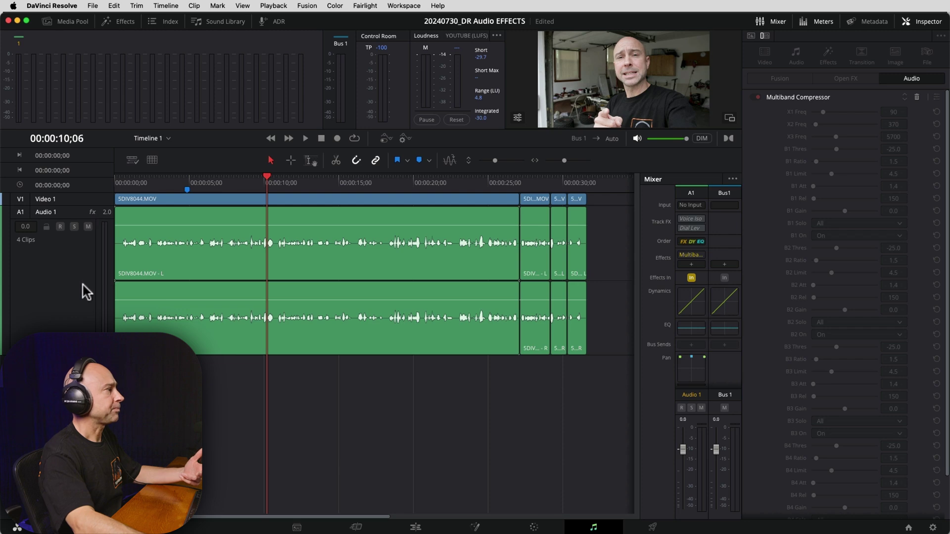
left_click(84, 291)
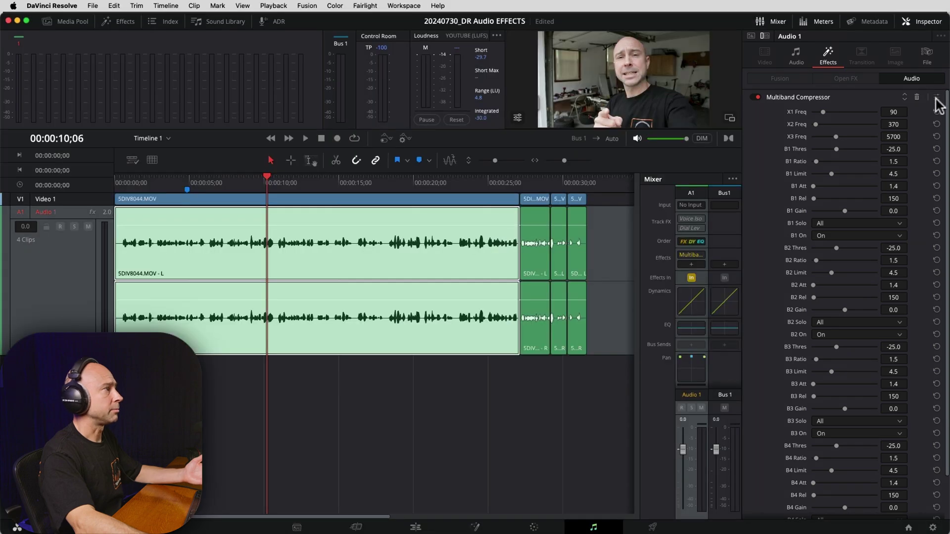
Bring up the Audio 1 Multiband Compressor's full controls from the Inspector, close them, and hide the Inspector
left_click(936, 97)
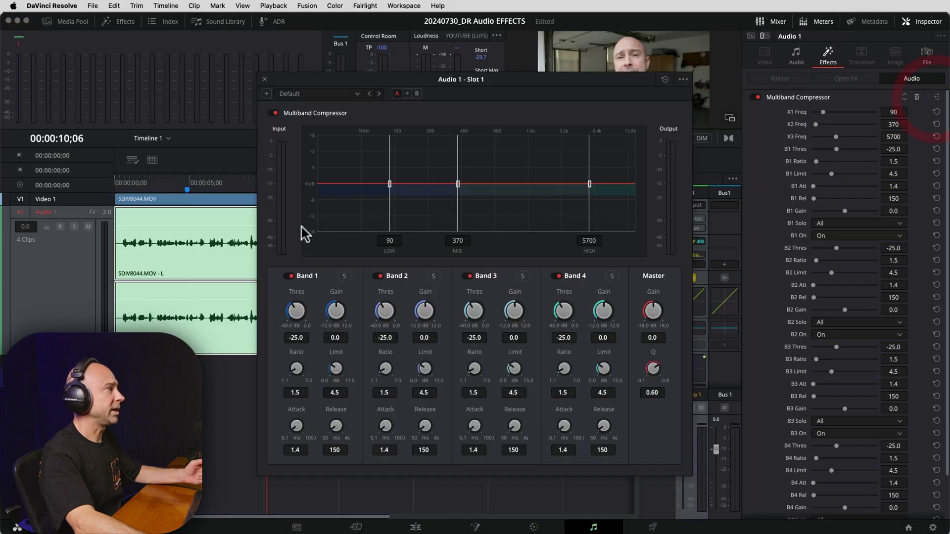
left_click(265, 80)
left_click(930, 23)
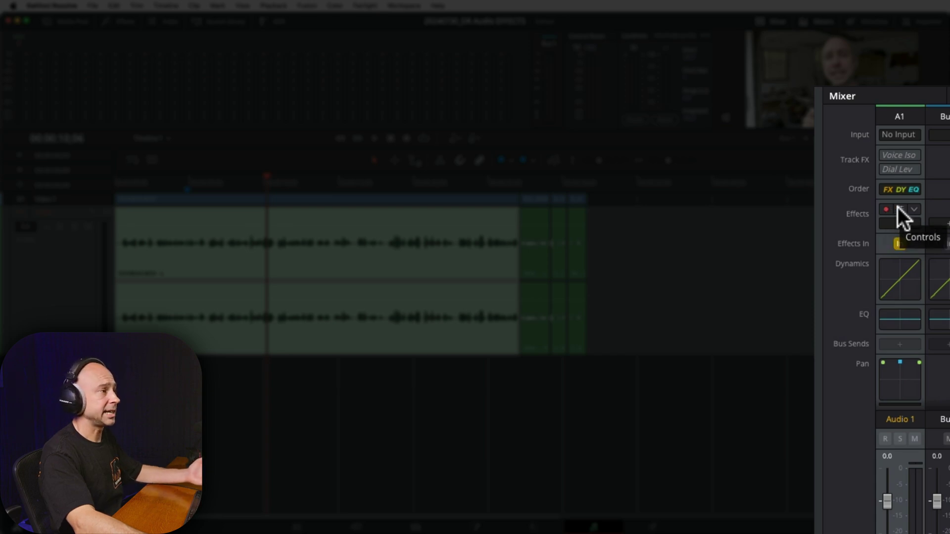
Look through the delete, disable and replace options of the Multiband Compressor in the Audio 1 channel strip
left_click(913, 209)
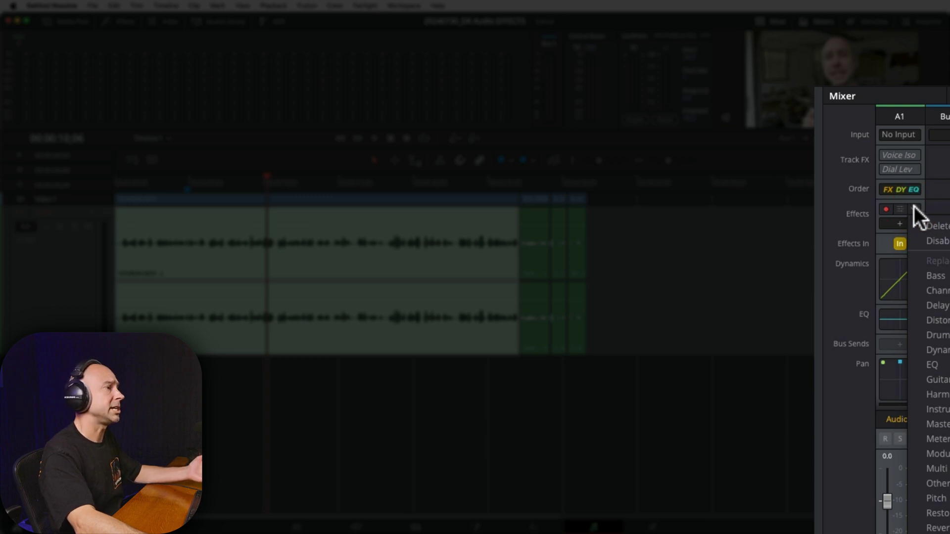
left_click(915, 209)
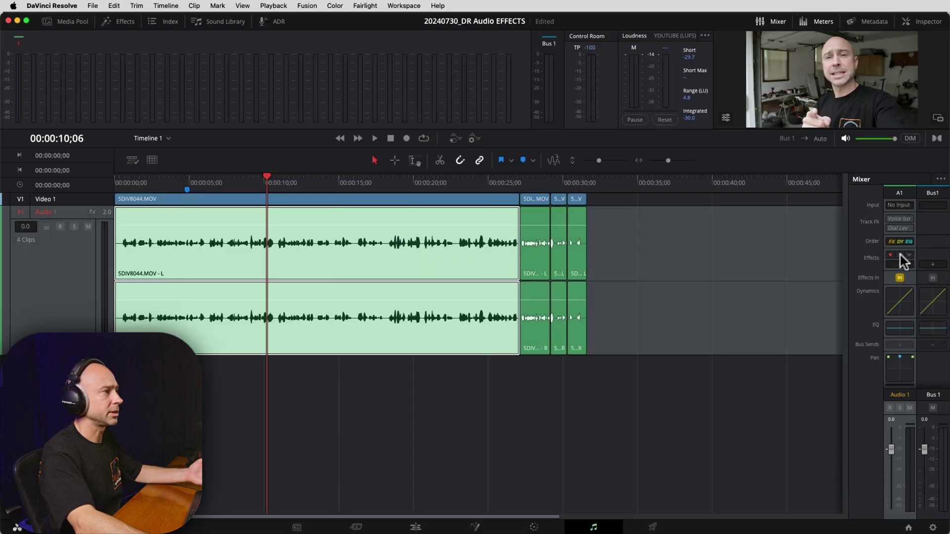
In the Audio 1 Multiband Compressor, set the gain of Band 2 to 4.6, Band 3 to -1.2 and Band 4 to 2.6, and close its controls
left_click(900, 256)
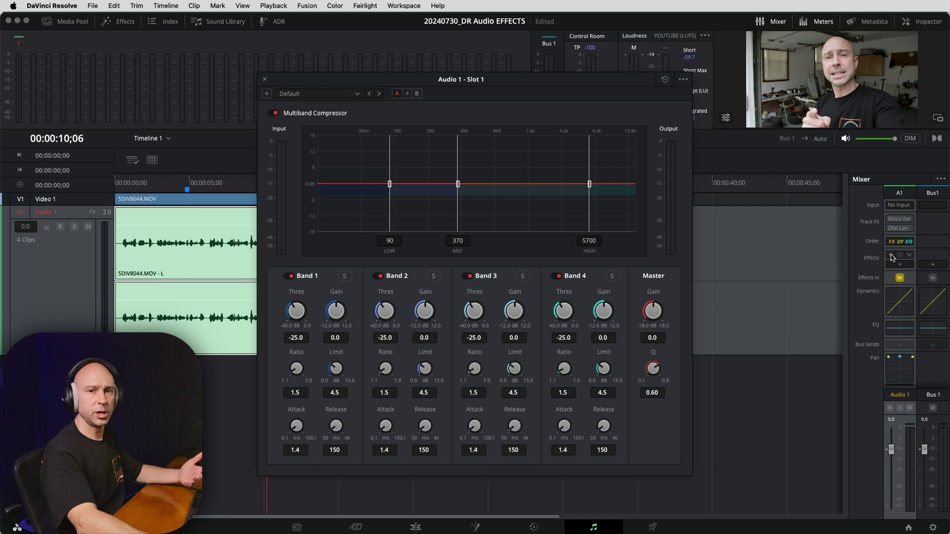
left_click_drag(427, 311, 685, 322)
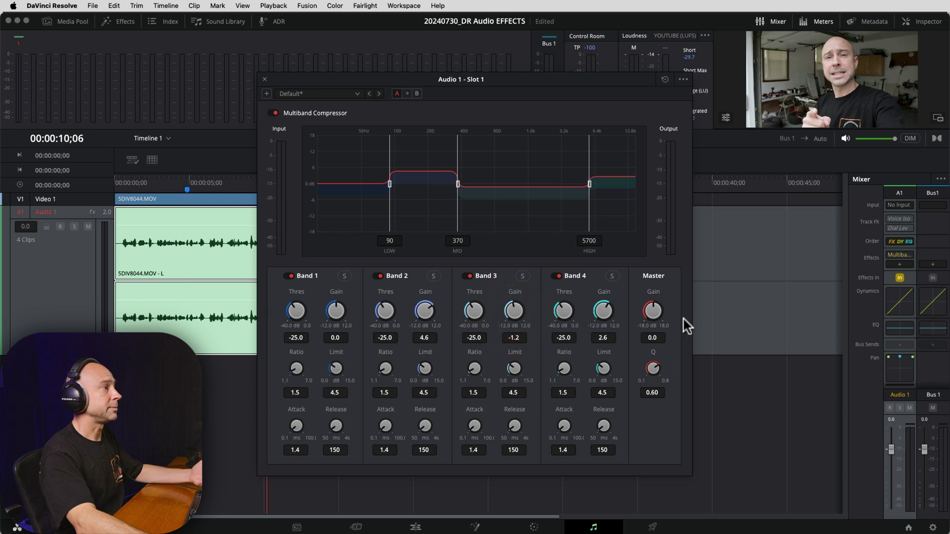
left_click(264, 79)
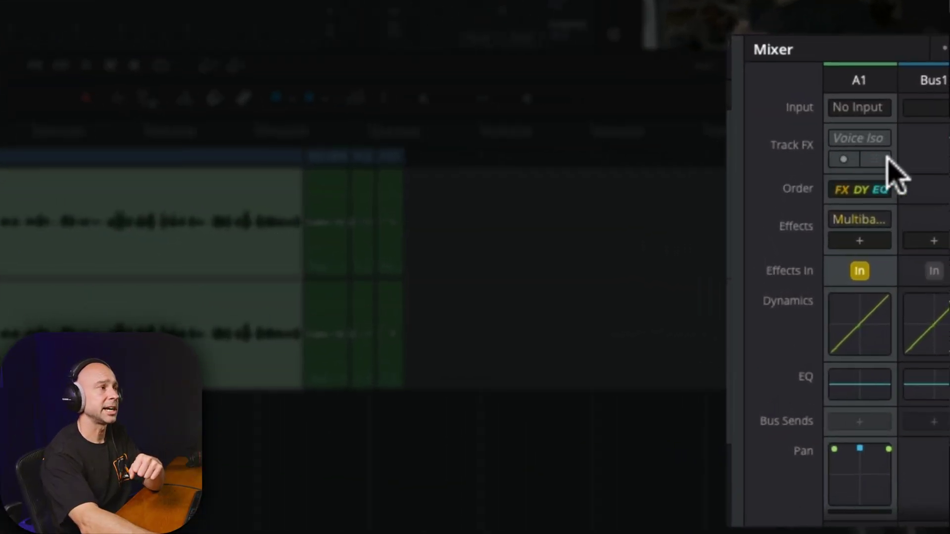
Show the available FX, dynamics and EQ processing orders for the Audio 1 channel strip
left_click(781, 149)
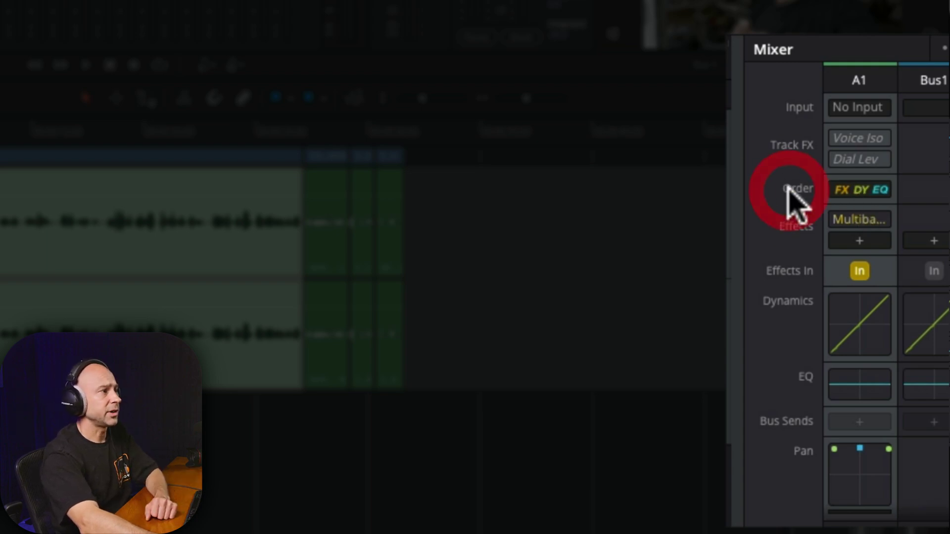
left_click(854, 192)
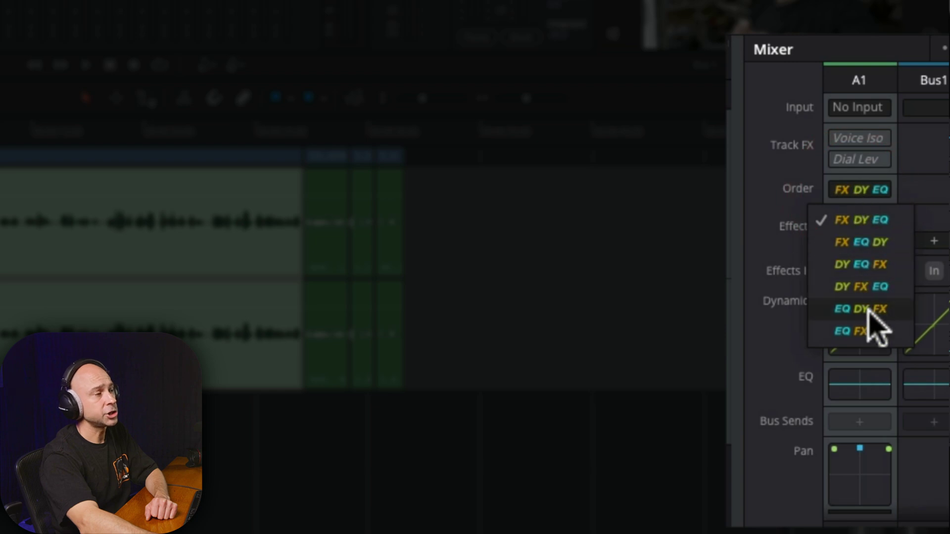